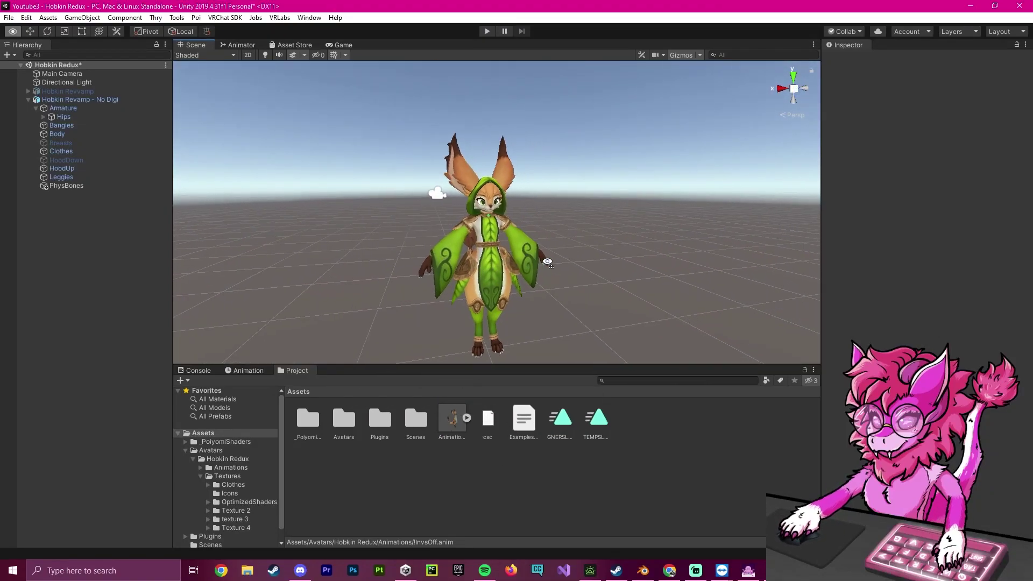
{"action": "left_click_drag", "start_coordinate": [547, 262], "coordinate": [676, 268], "text": "alt"}
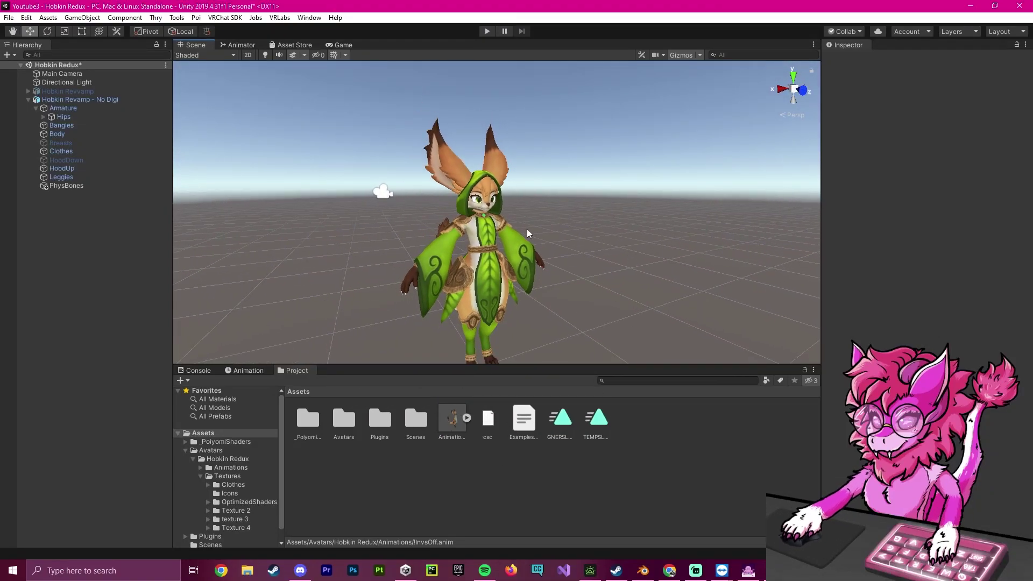
{"action": "key", "text": "s"}
{"action": "mouse_move", "coordinate": [547, 234]}
{"action": "right_mouse_down"}
{"action": "mouse_move", "coordinate": [553, 247]}
{"action": "mouse_move", "coordinate": [555, 236]}
{"action": "right_mouse_up"}
{"action": "key", "text": "w"}
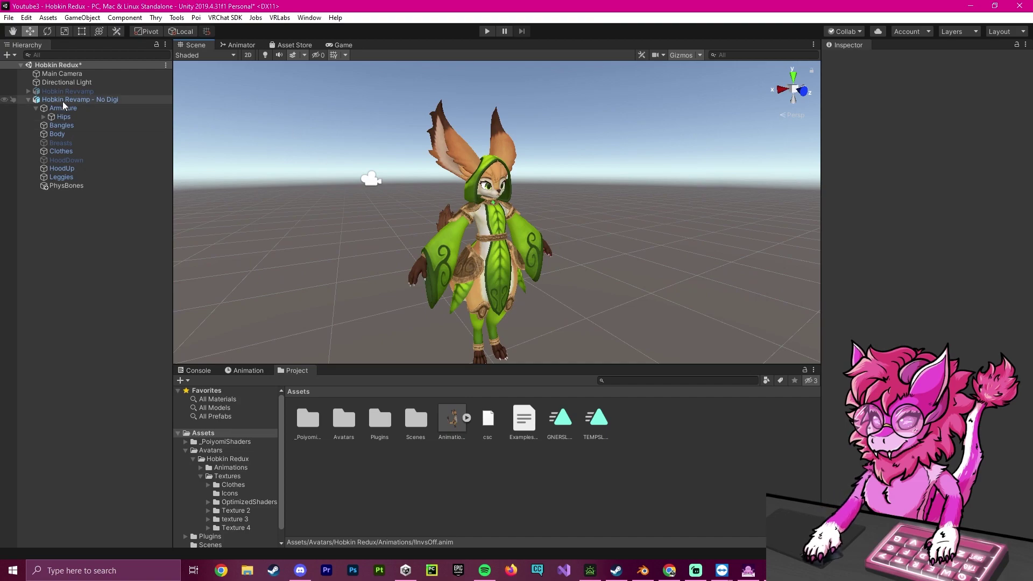
Step: Add a 3D cube as a child of the Hobkin Revamp - No Digi avatar and name it Hold
{"action": "left_click", "coordinate": [54, 100]}
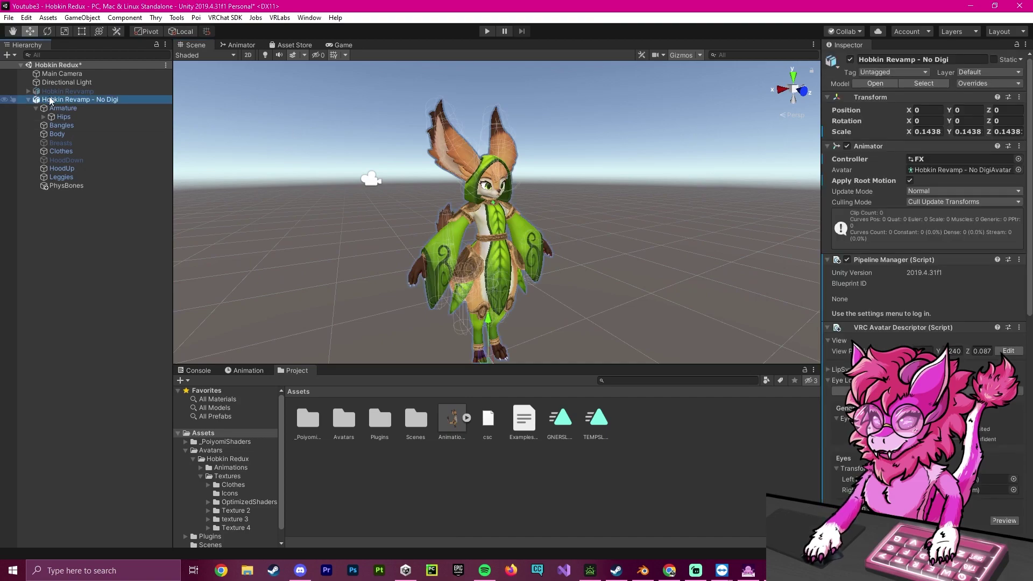
{"action": "right_click", "coordinate": [47, 101]}
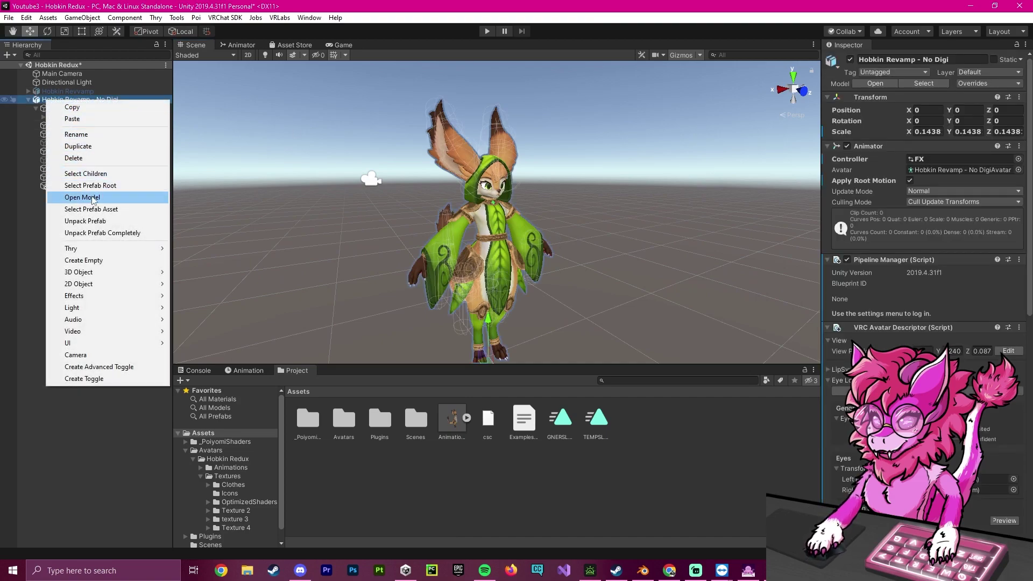
{"action": "mouse_move", "coordinate": [73, 276]}
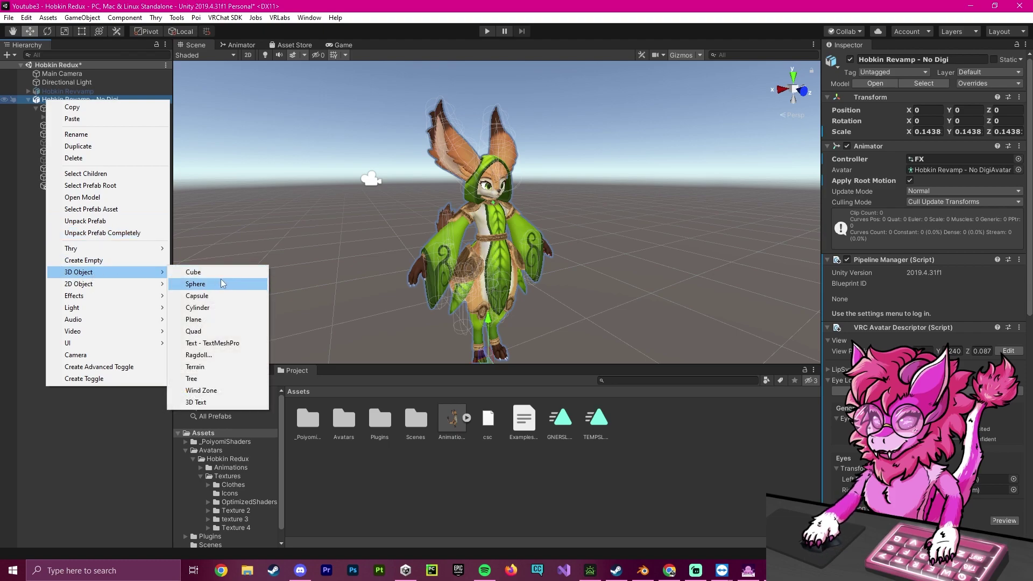
{"action": "left_click", "coordinate": [194, 273]}
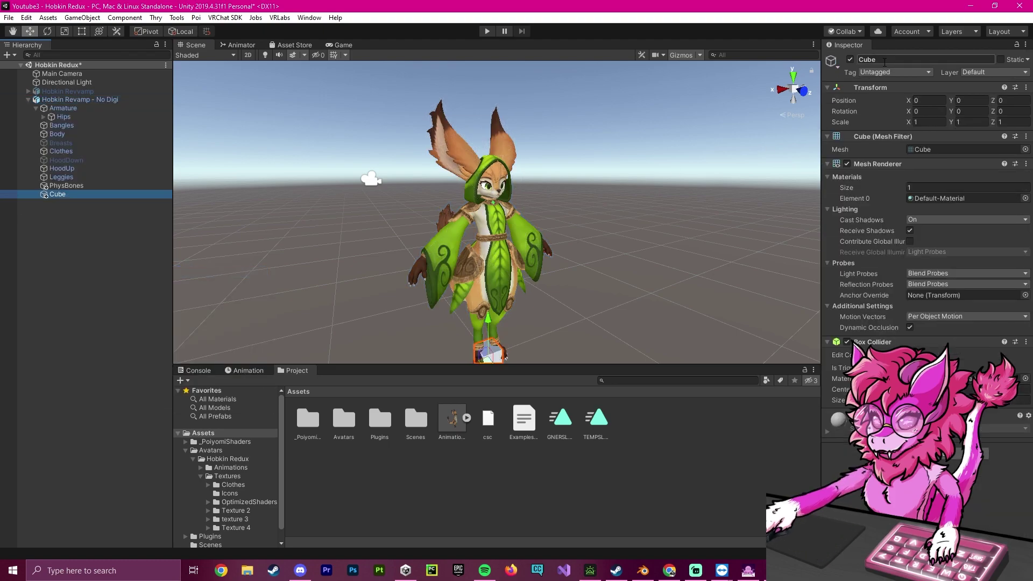
{"action": "left_click", "coordinate": [866, 60]}
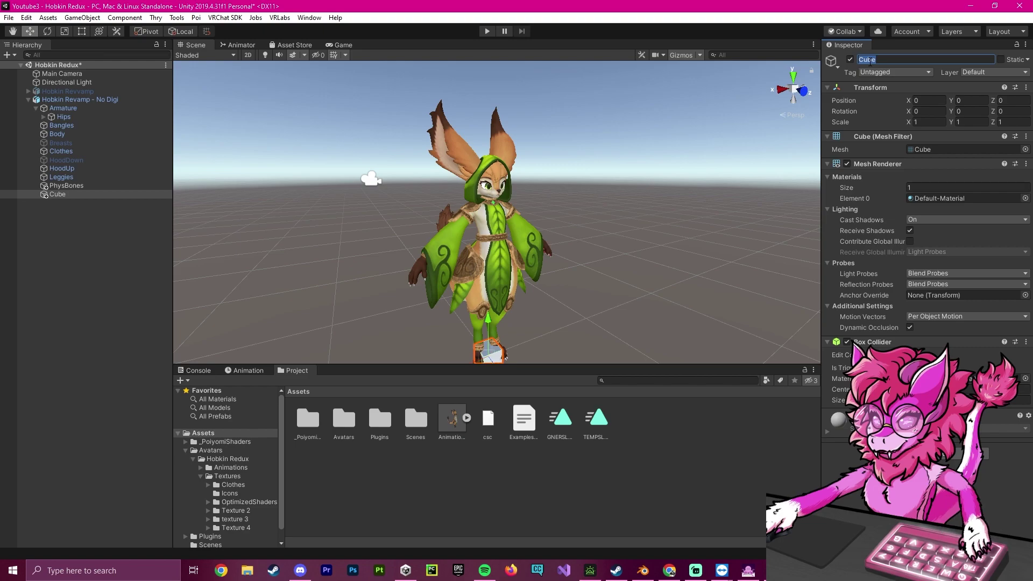
{"action": "type", "text": "Hold"}
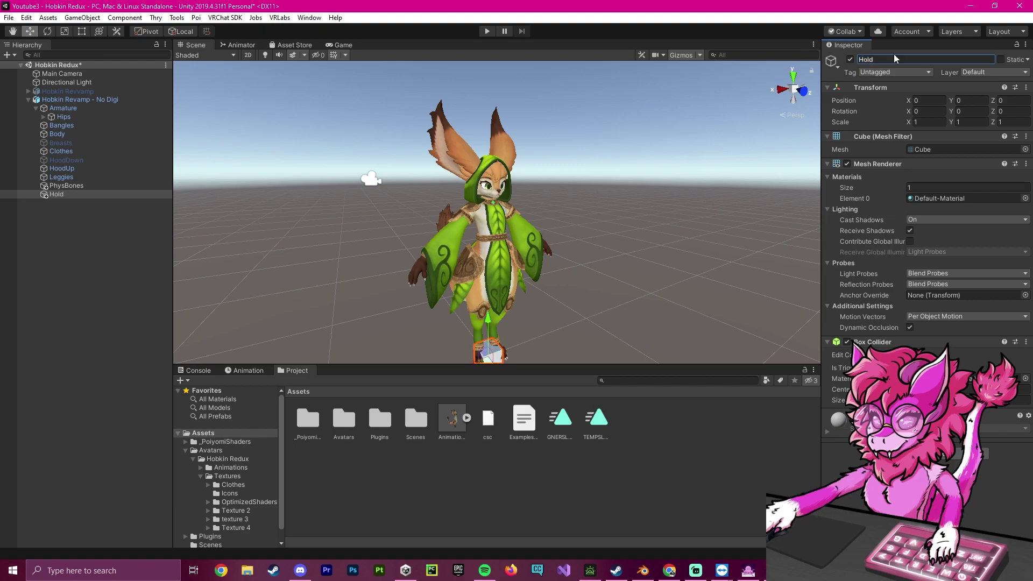
{"action": "key", "text": "Return"}
Step: Set the Hold cube's scale to 0 on all three axes and remove its Box Collider component
{"action": "key", "text": "f"}
{"action": "left_click", "coordinate": [923, 123]}
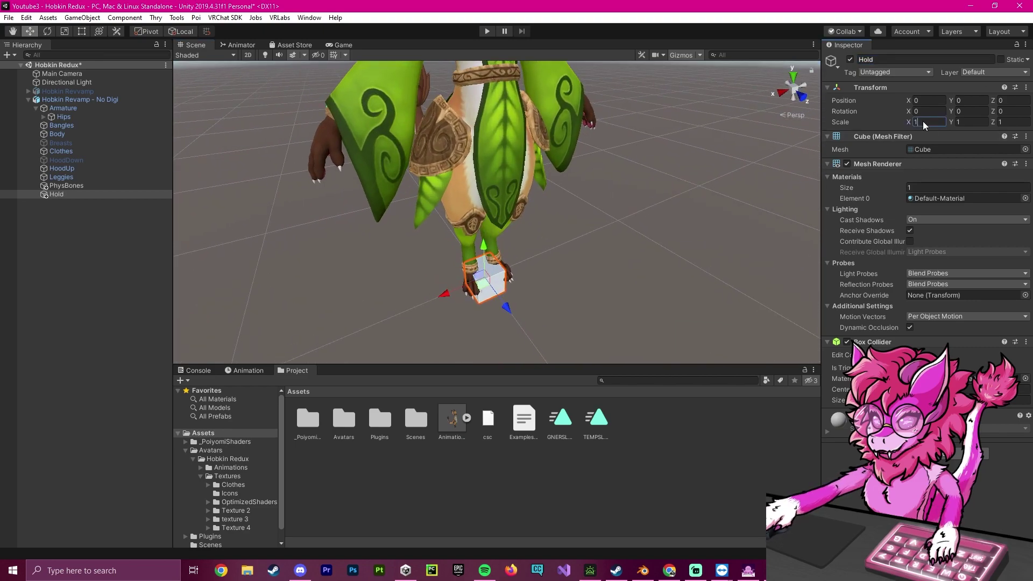
{"action": "type", "text": "0"}
{"action": "key", "text": "Tab"}
{"action": "type", "text": "0"}
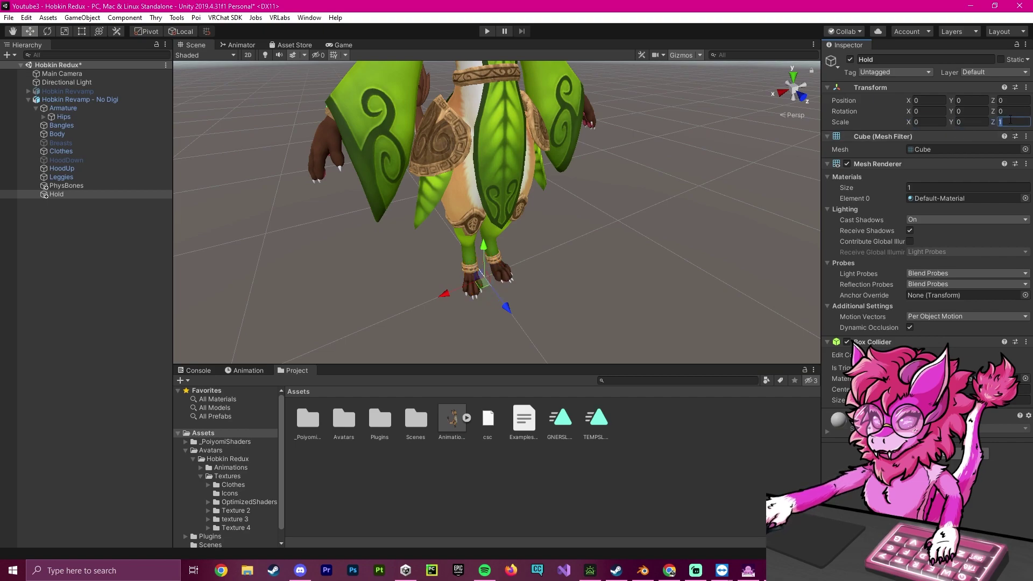
{"action": "left_click", "coordinate": [1025, 342]}
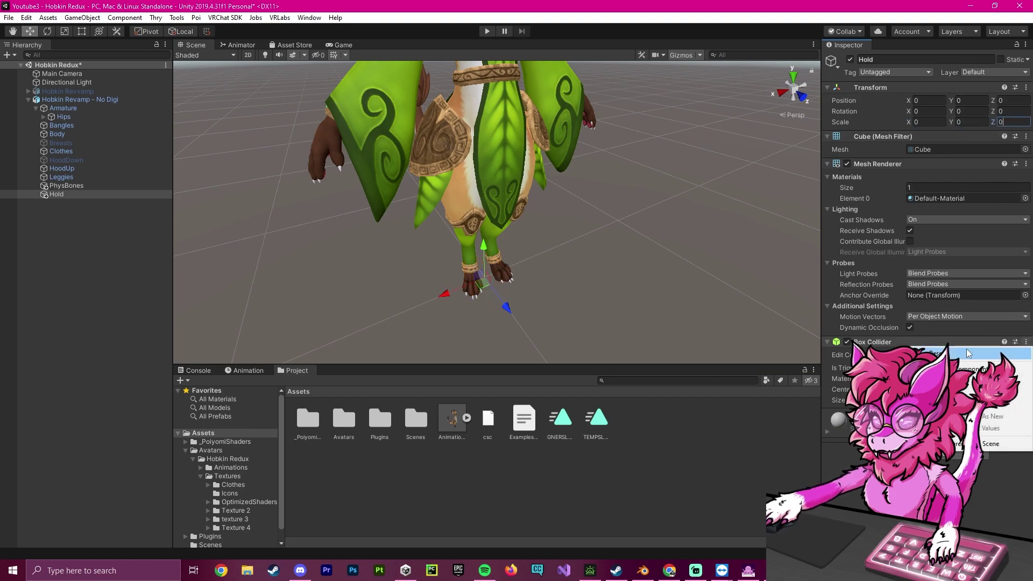
{"action": "left_click", "coordinate": [993, 369]}
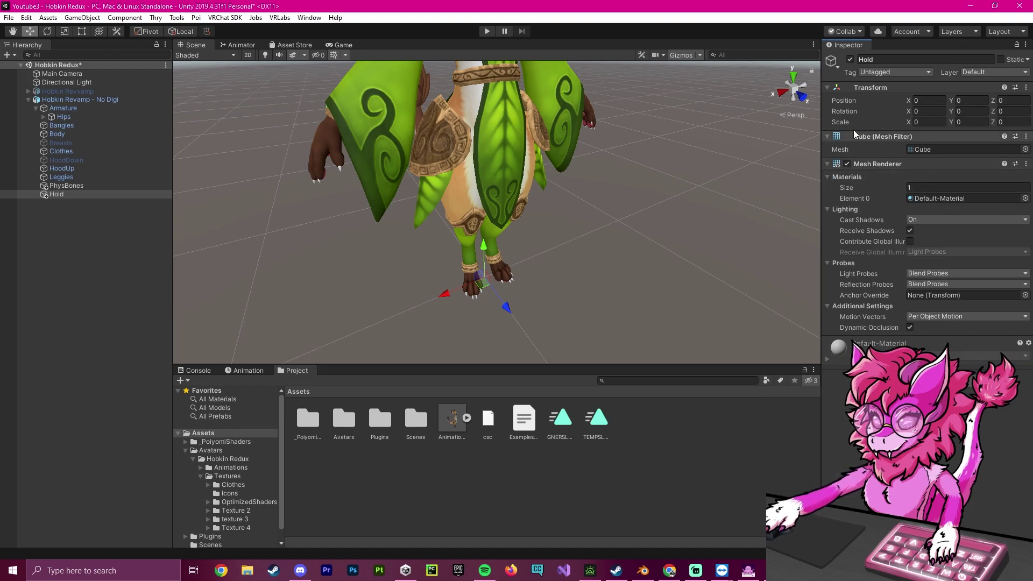
Step: Locate the avatar's FX playable layer controller in the project and check which controller its Animator component uses
{"action": "scroll", "coordinate": [650, 176], "scroll_direction": "down", "scroll_amount": 8}
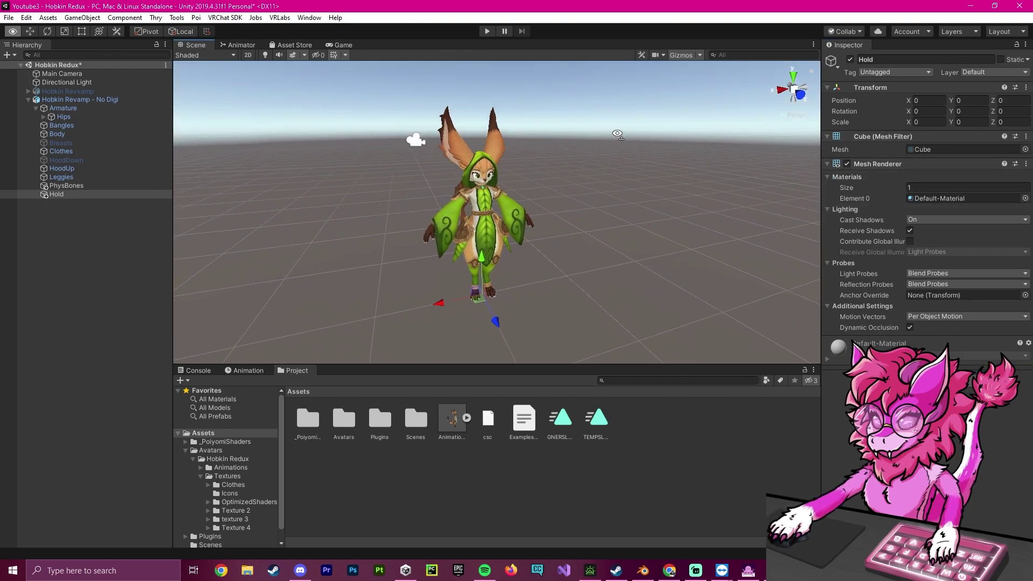
{"action": "left_click_drag", "start_coordinate": [615, 135], "coordinate": [569, 236], "text": "alt"}
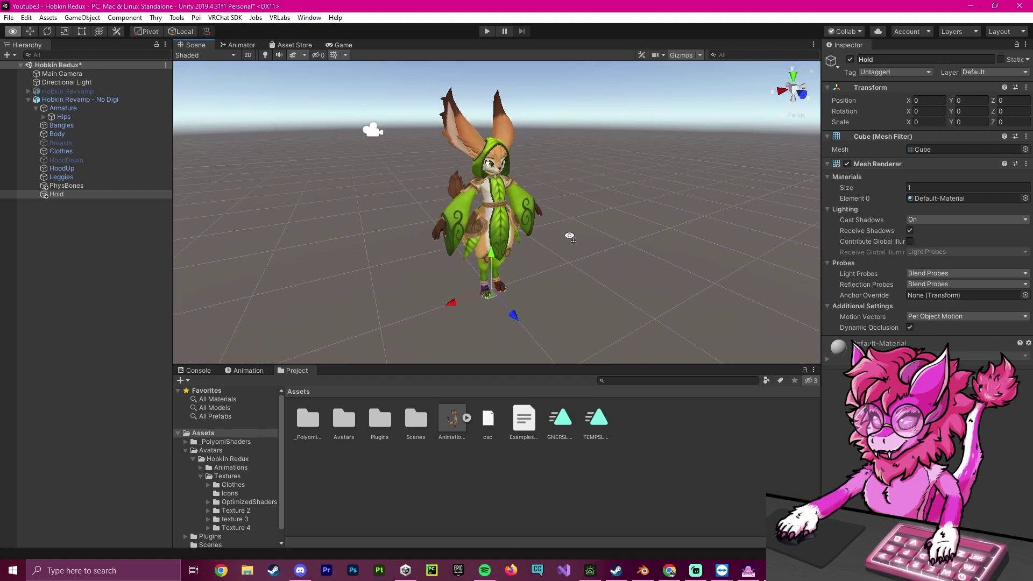
{"action": "left_click", "coordinate": [72, 211]}
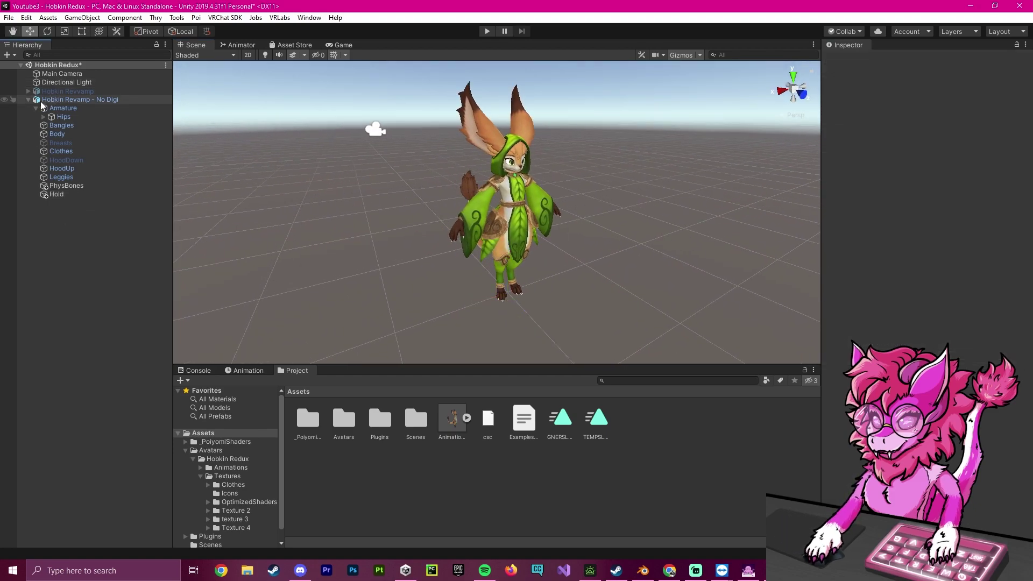
{"action": "left_click", "coordinate": [40, 101]}
{"action": "scroll", "coordinate": [925, 308], "scroll_direction": "down", "scroll_amount": 10}
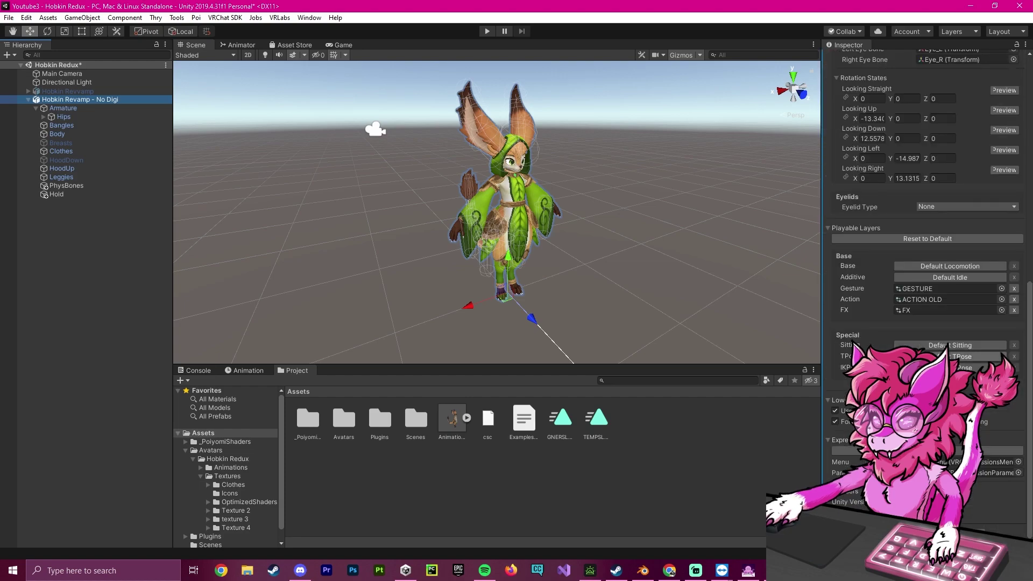
{"action": "left_click", "coordinate": [924, 309]}
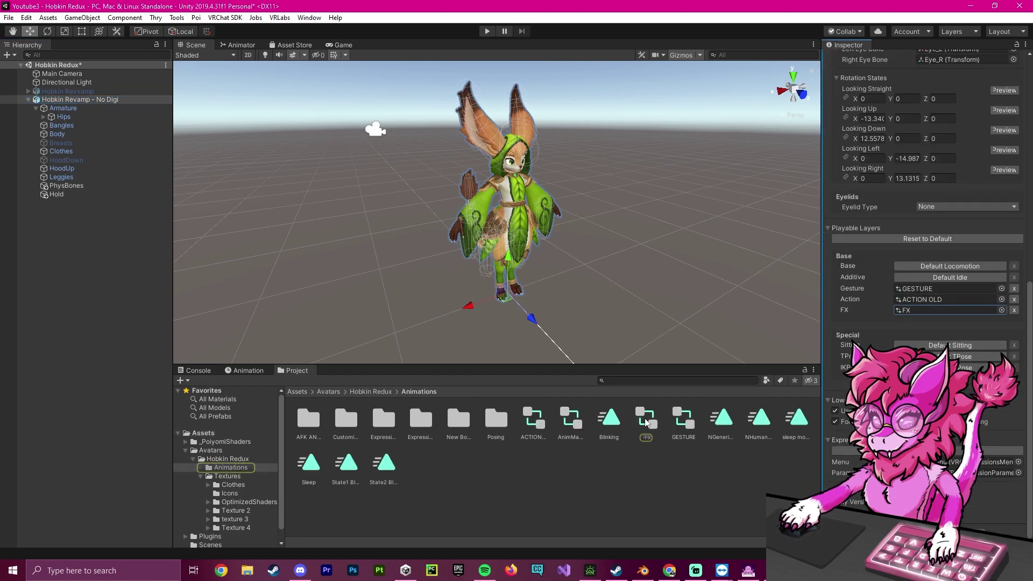
{"action": "scroll", "coordinate": [957, 304], "scroll_direction": "up", "scroll_amount": 13}
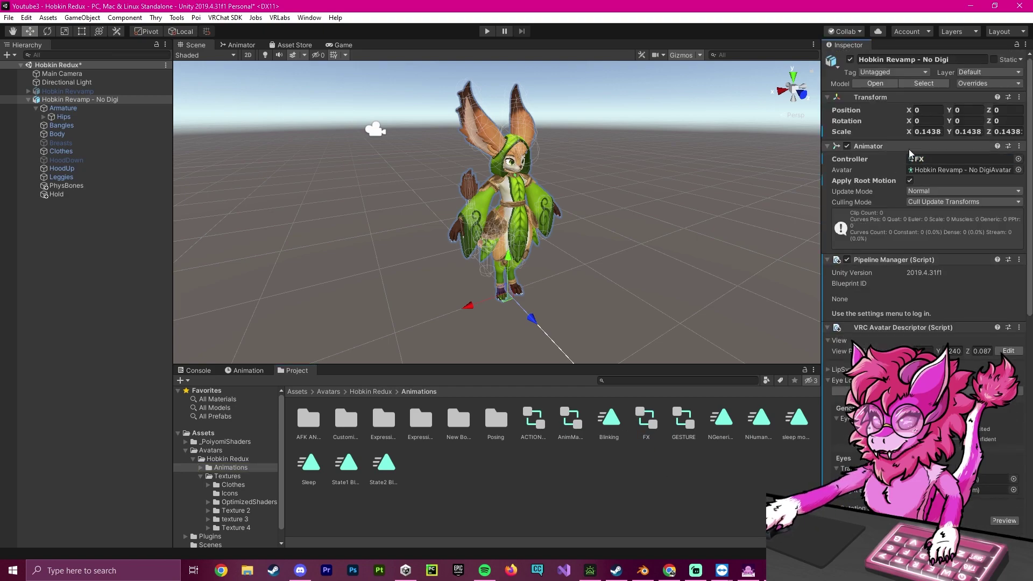
Step: Create a new animation clip for the Hobkin Revamp - No Digi avatar, saved as !InvOff in the Animations folder
{"action": "left_click", "coordinate": [53, 100]}
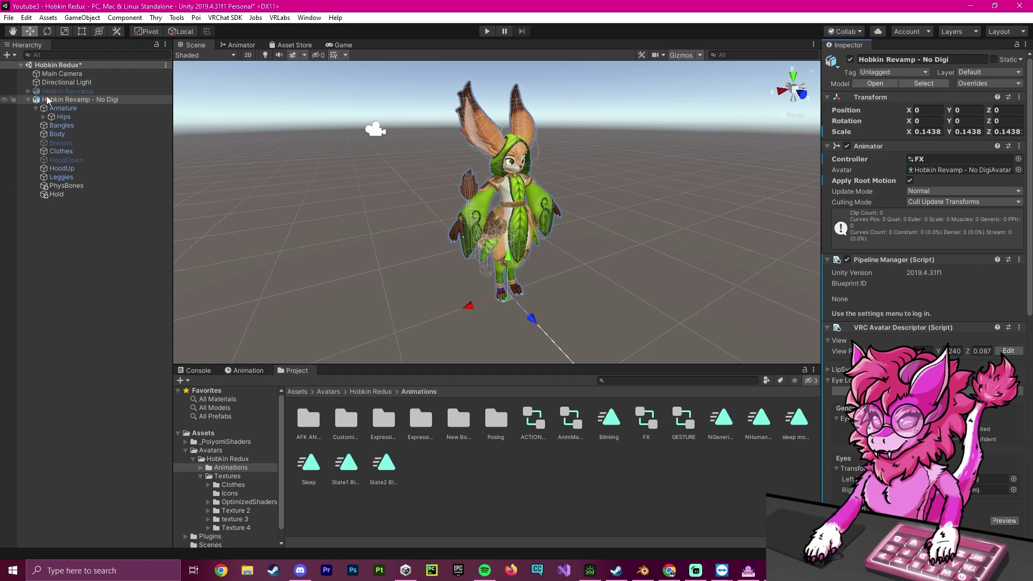
{"action": "left_click", "coordinate": [248, 371]}
{"action": "left_click", "coordinate": [197, 393]}
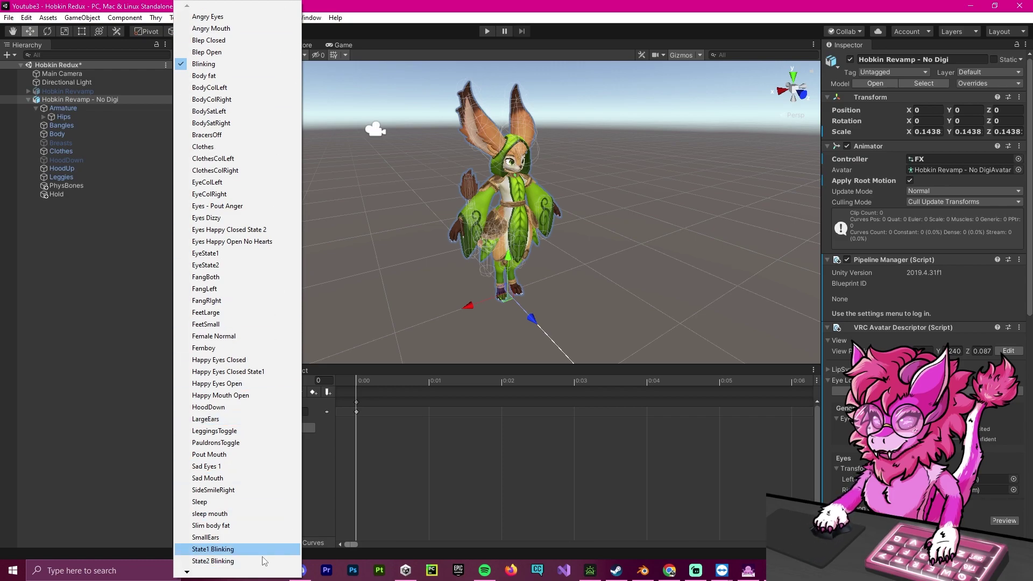
{"action": "mouse_move", "coordinate": [188, 573]}
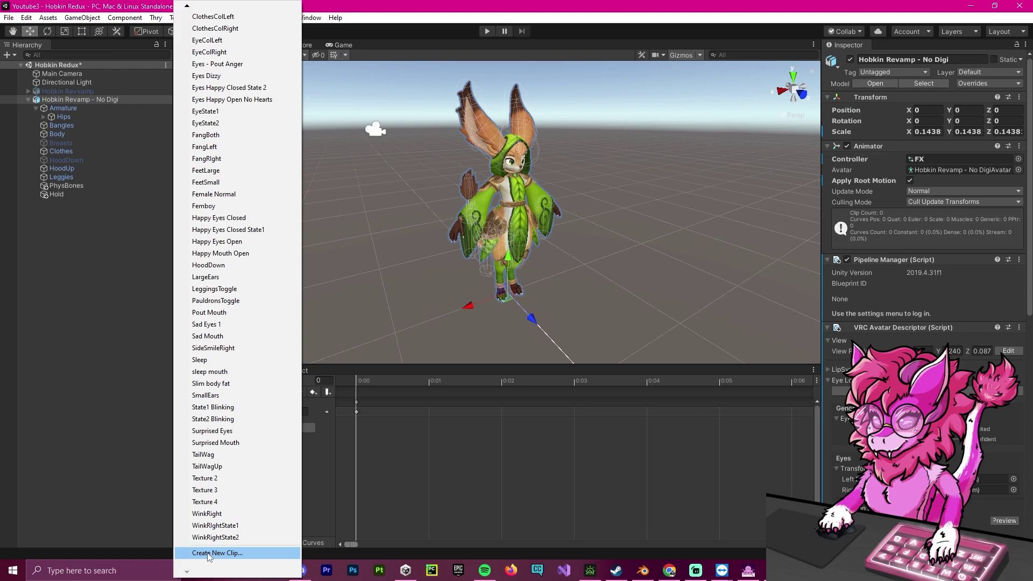
{"action": "left_click", "coordinate": [206, 554]}
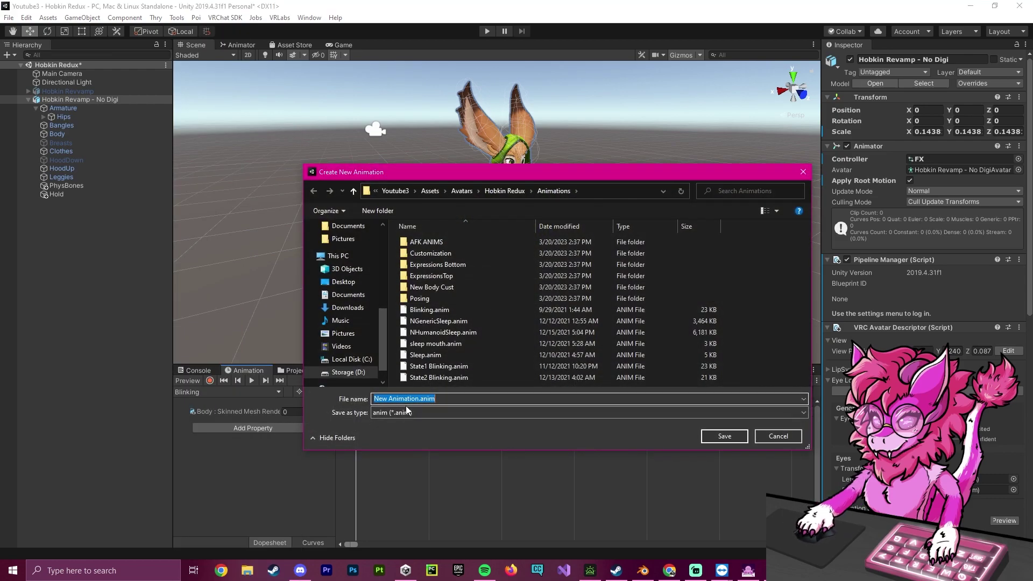
{"action": "type", "text": "!Inv"}
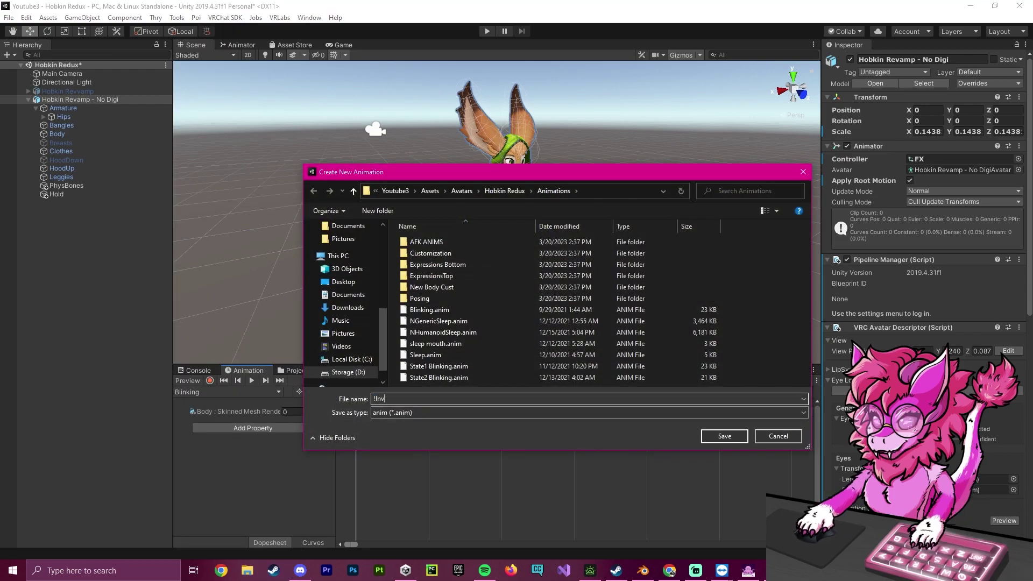
{"action": "type", "text": "Off"}
{"action": "key", "text": "Return"}
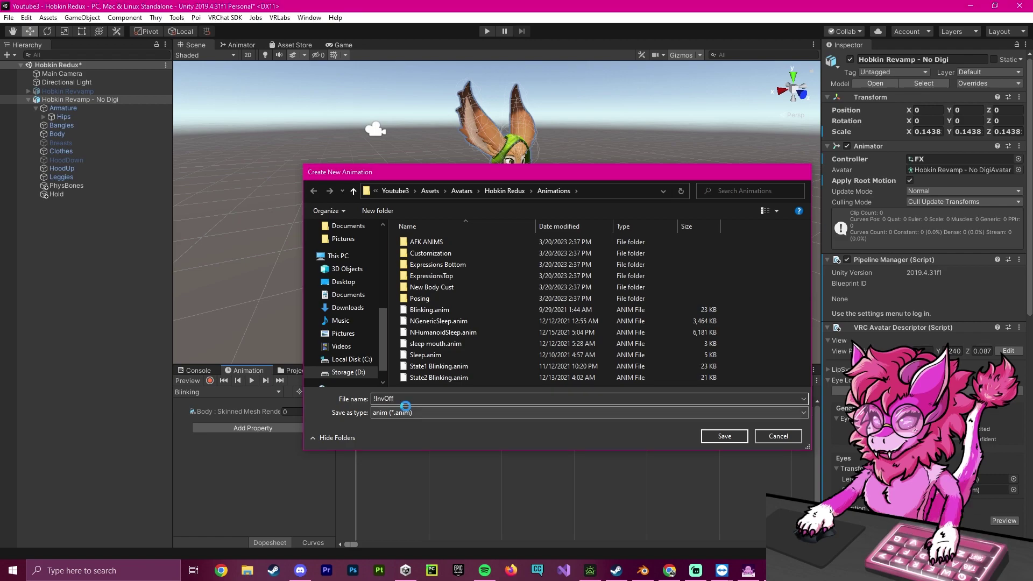
Step: Start recording the !InvOff clip and key the Bangles Skinned Mesh Renderer as enabled at frame 0
{"action": "key", "text": "w"}
{"action": "right_click_drag", "start_coordinate": [517, 221], "coordinate": [506, 181]}
{"action": "key", "text": "s"}
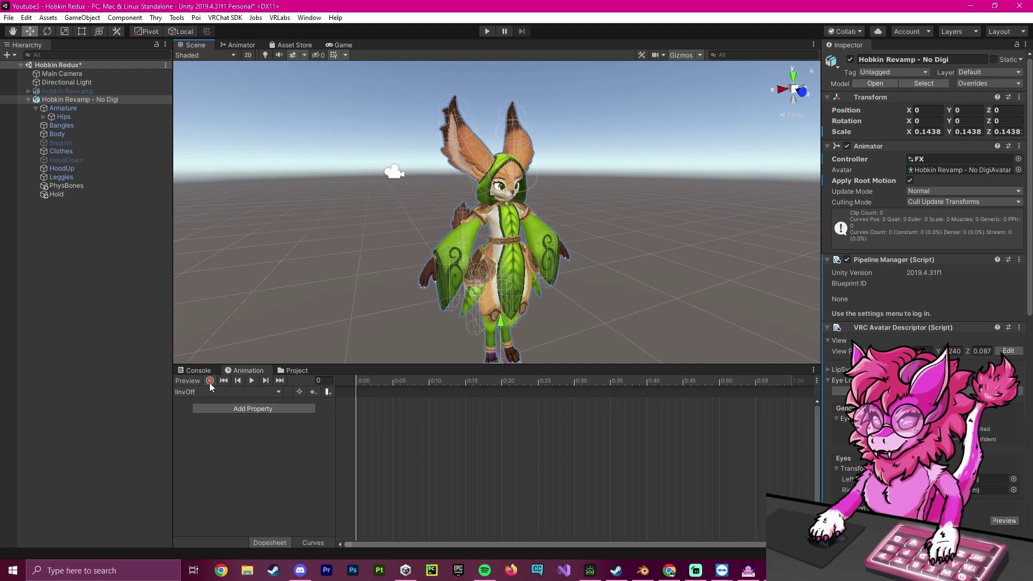
{"action": "left_click", "coordinate": [210, 380]}
{"action": "left_click", "coordinate": [62, 126]}
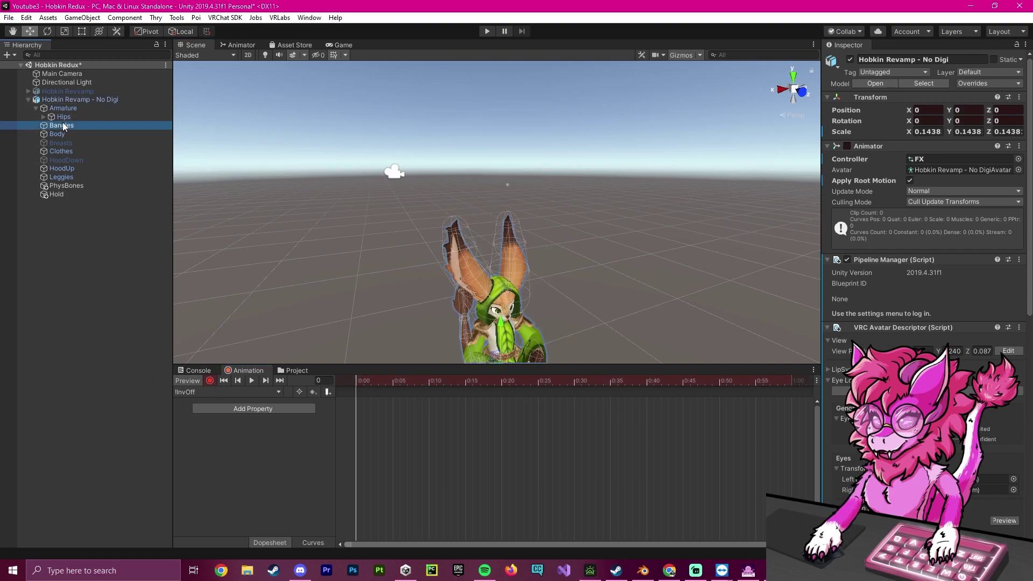
{"action": "left_click", "coordinate": [848, 137]}
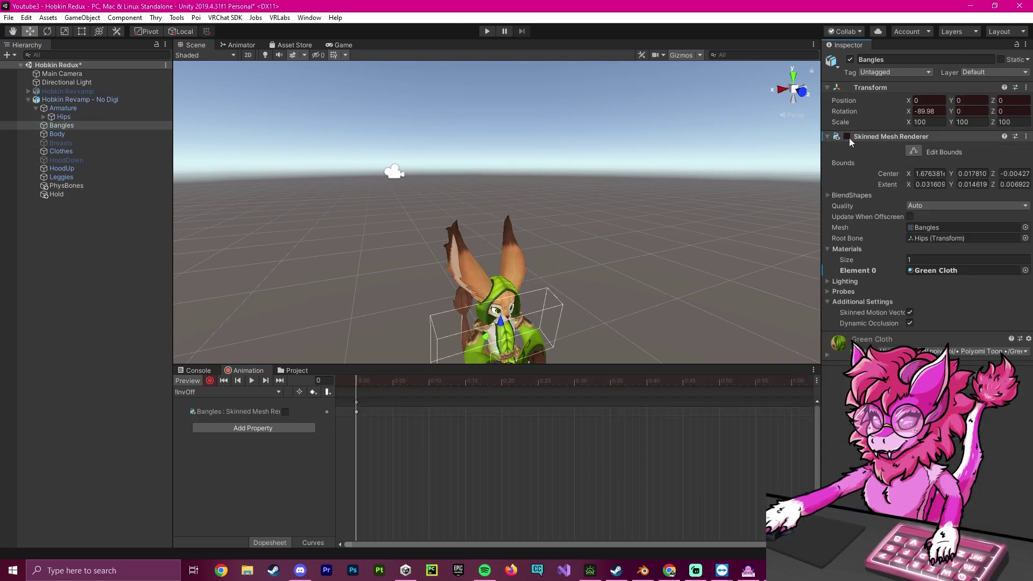
{"action": "left_click", "coordinate": [847, 138]}
Step: Key the Skinned Mesh Renderers of Body and Breasts as enabled at frame 0
{"action": "left_click", "coordinate": [57, 134]}
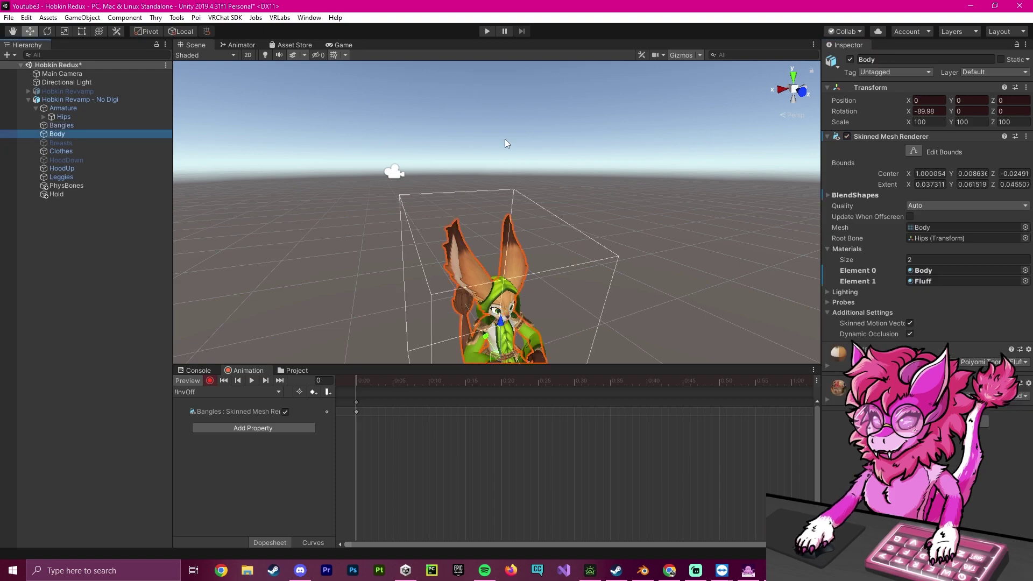
{"action": "left_click", "coordinate": [848, 136]}
{"action": "left_click", "coordinate": [847, 137]}
{"action": "left_click", "coordinate": [61, 152]}
{"action": "left_click", "coordinate": [69, 144]}
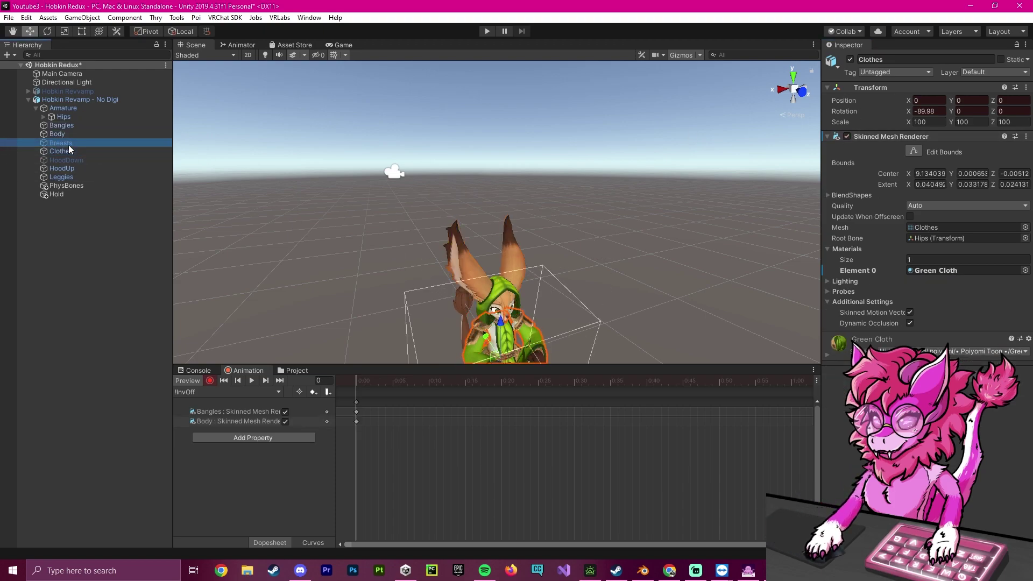
{"action": "left_click", "coordinate": [848, 137]}
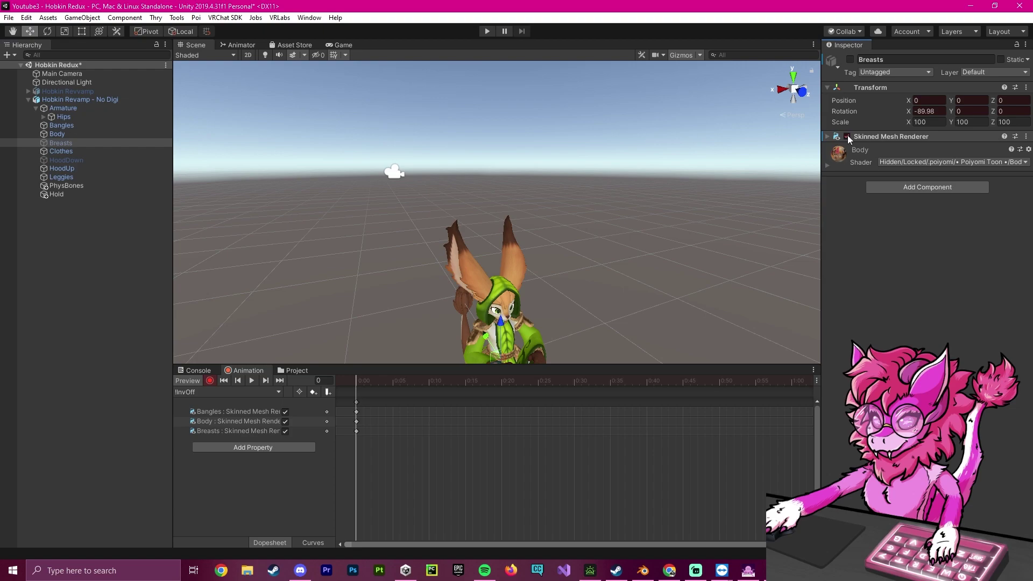
Step: Key the Skinned Mesh Renderers of Clothes and HoodDown as enabled at frame 0
{"action": "left_click", "coordinate": [61, 151]}
{"action": "left_click", "coordinate": [847, 137]}
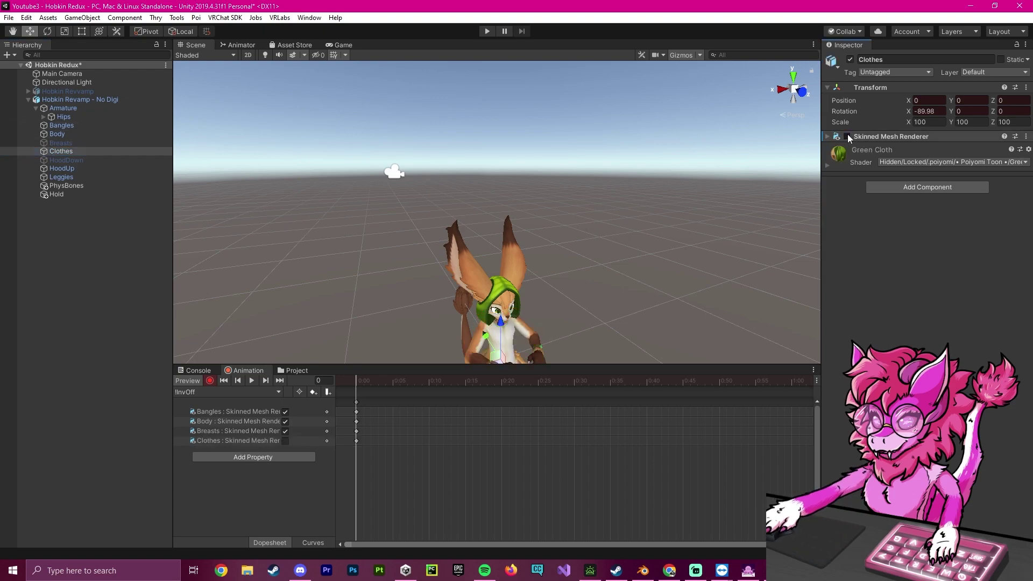
{"action": "left_click", "coordinate": [847, 137]}
{"action": "left_click", "coordinate": [58, 161]}
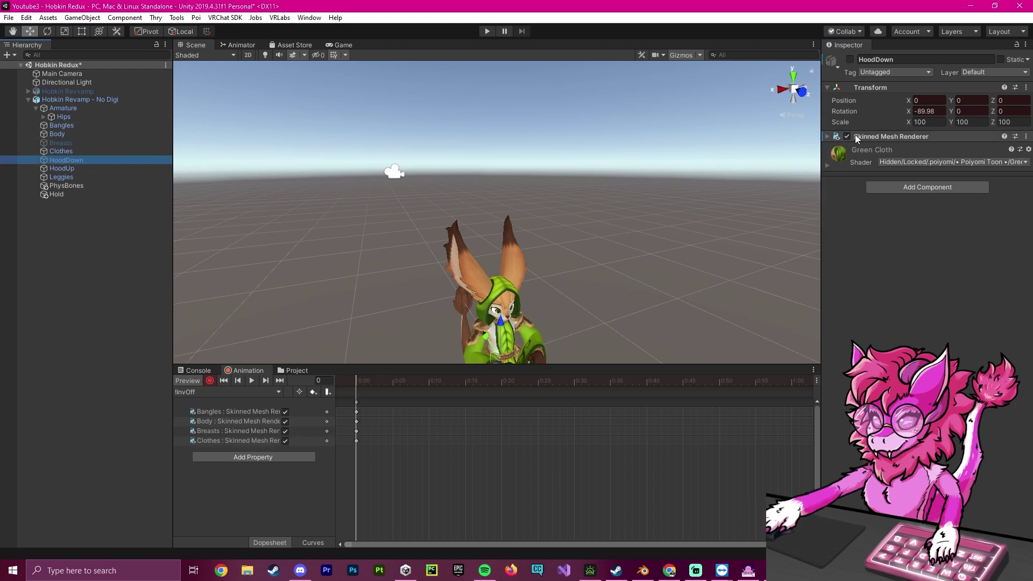
{"action": "left_click", "coordinate": [847, 136]}
{"action": "left_click", "coordinate": [848, 137]}
Step: Key the Skinned Mesh Renderers of HoodUp and Leggies as enabled at frame 0
{"action": "left_click", "coordinate": [62, 169]}
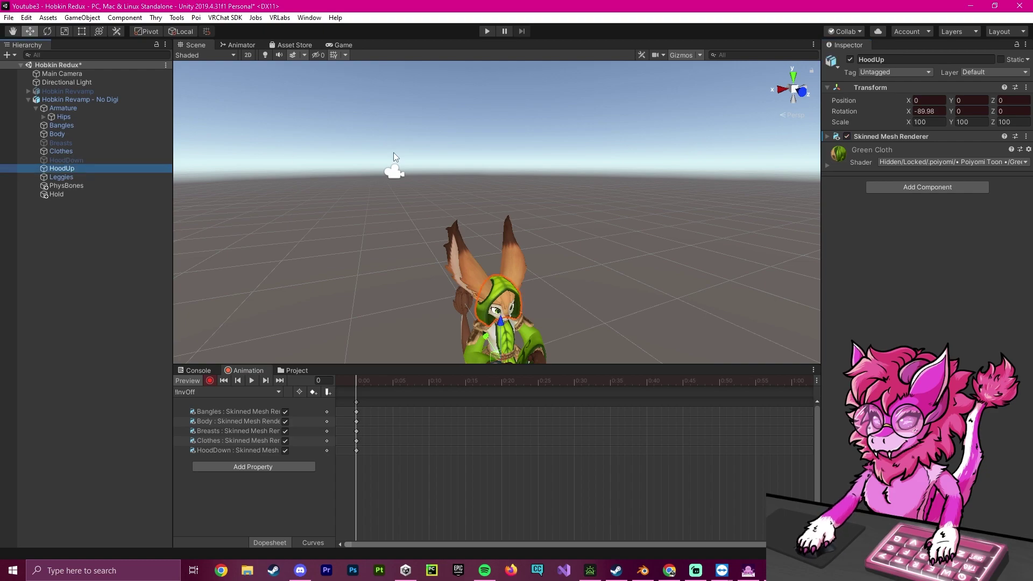
{"action": "left_click", "coordinate": [848, 136]}
{"action": "left_click", "coordinate": [848, 136]}
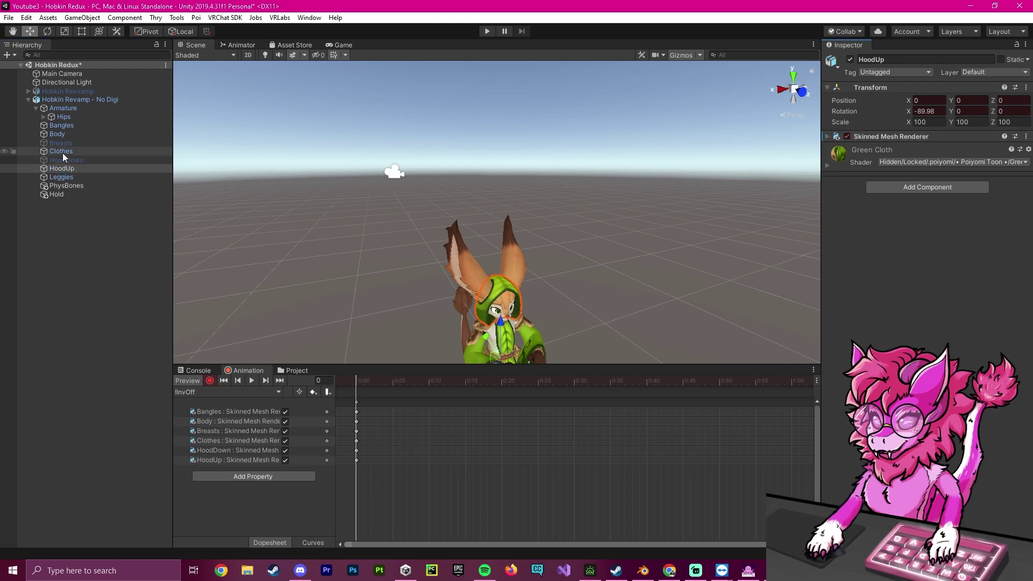
{"action": "left_click", "coordinate": [75, 179]}
{"action": "left_click", "coordinate": [847, 136]}
{"action": "left_click", "coordinate": [847, 137]}
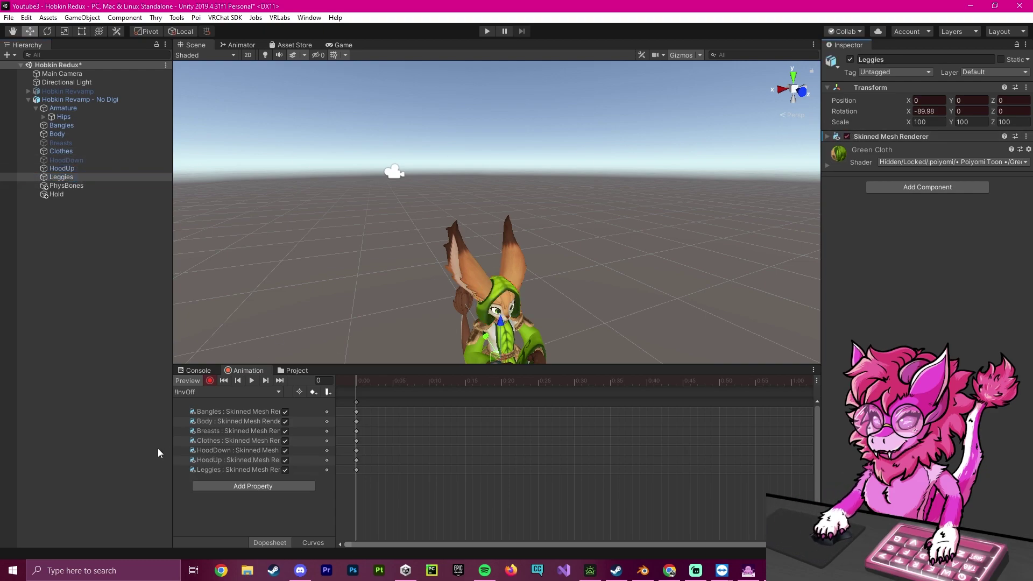
{"action": "left_click_drag", "start_coordinate": [591, 156], "coordinate": [587, 212], "text": "alt"}
{"action": "scroll", "coordinate": [538, 204], "scroll_direction": "up", "scroll_amount": 3}
{"action": "left_click_drag", "start_coordinate": [524, 166], "coordinate": [527, 247], "text": "alt"}
{"action": "scroll", "coordinate": [528, 247], "scroll_direction": "down", "scroll_amount": 3}
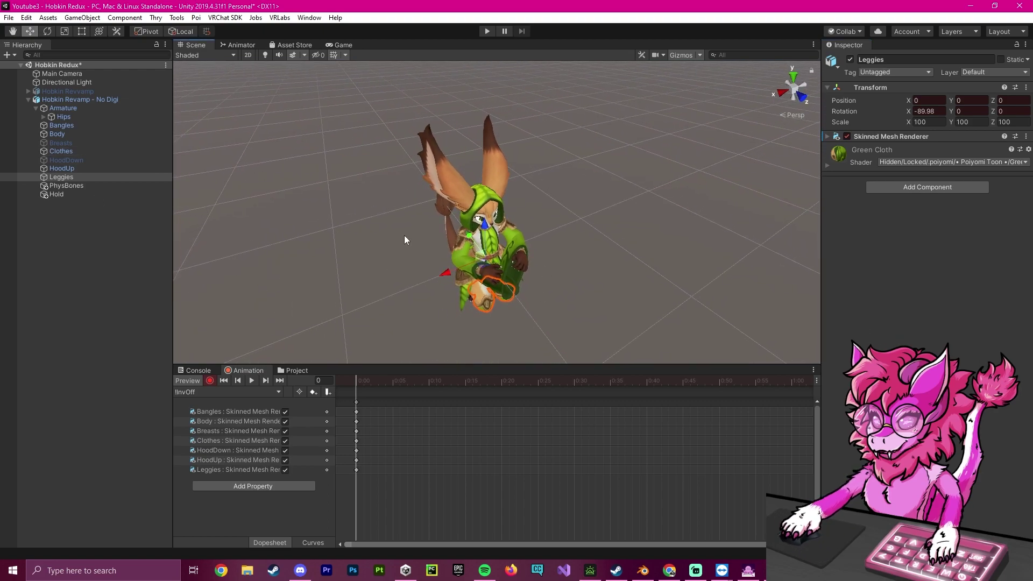
{"action": "left_click", "coordinate": [43, 117]}
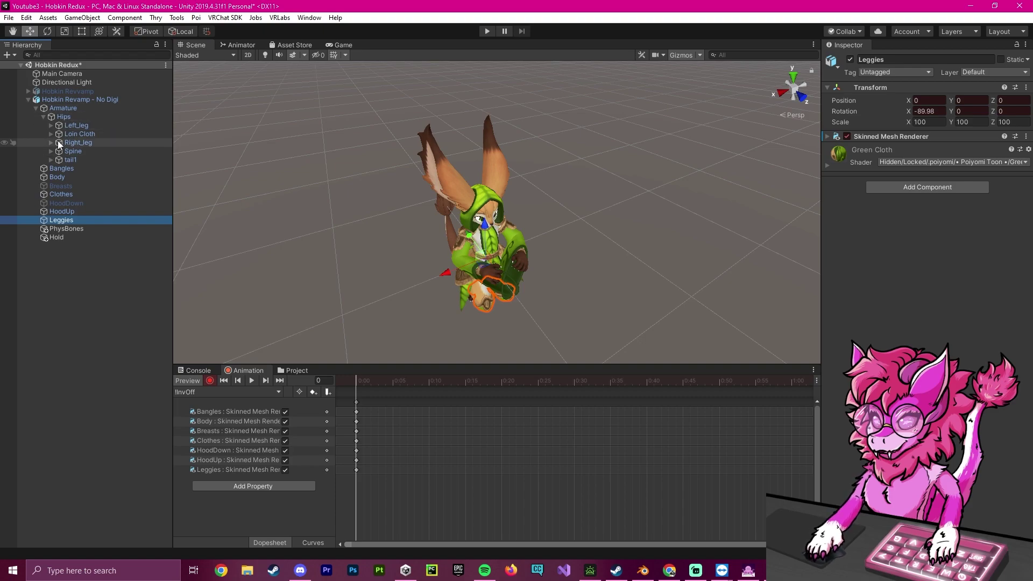
{"action": "left_click", "coordinate": [43, 116]}
{"action": "left_click", "coordinate": [36, 108]}
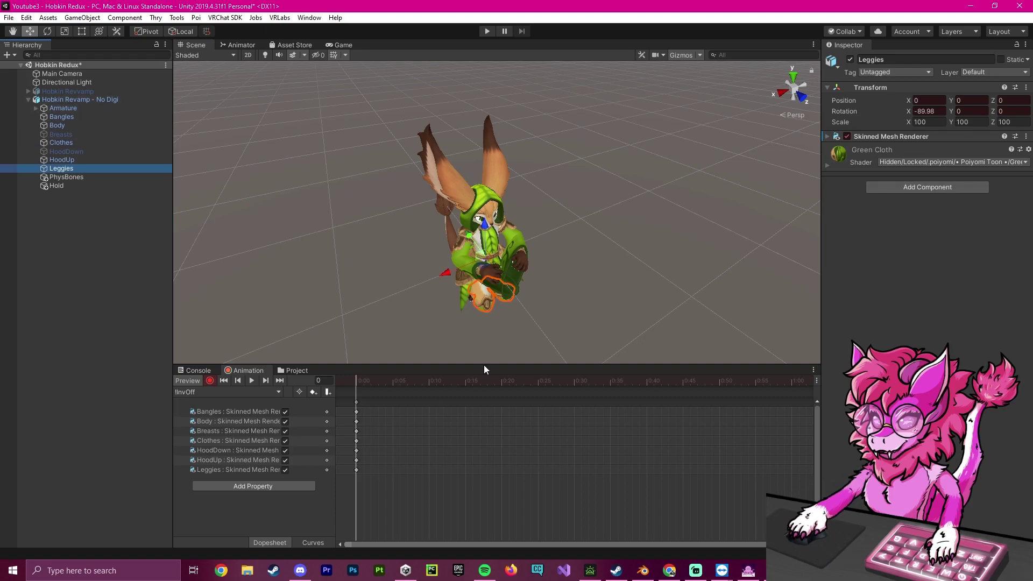
Step: Stop recording the !InvOff clip and copy all of its keyframes at frame 0
{"action": "left_click", "coordinate": [210, 380]}
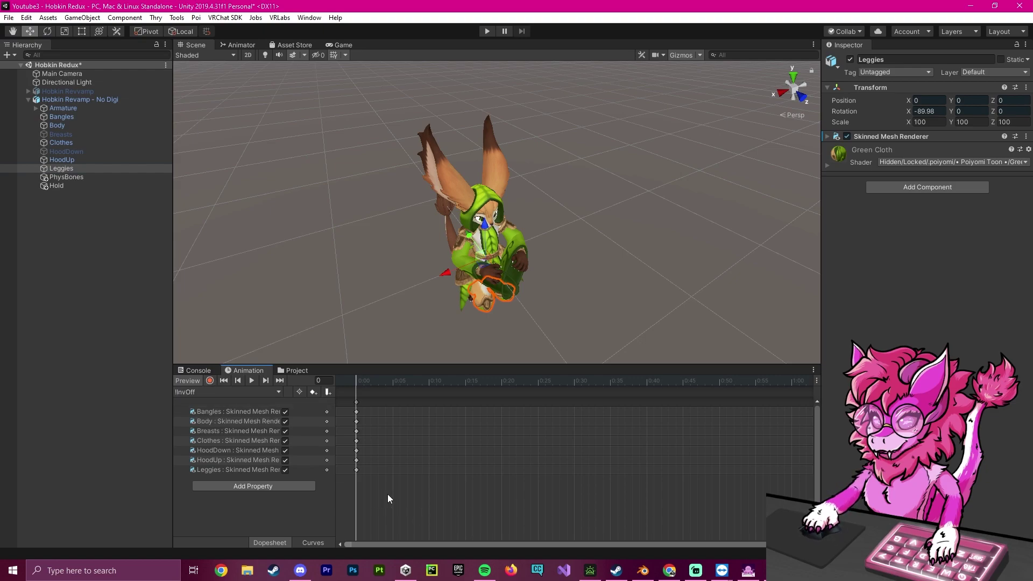
{"action": "left_click", "coordinate": [356, 398]}
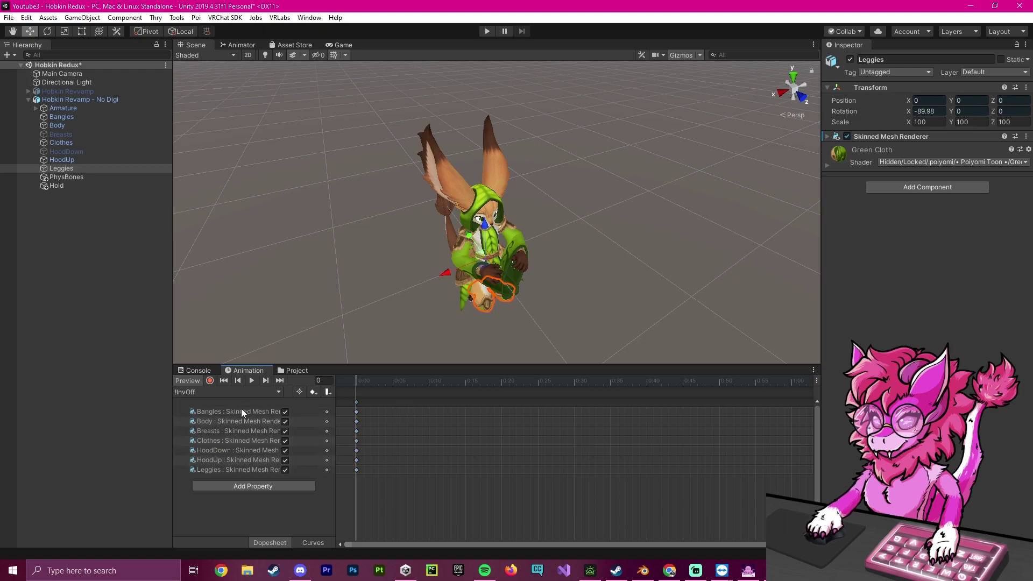
Step: Create a new animation clip named !InvOn in the avatar's Animations folder
{"action": "left_click", "coordinate": [201, 392]}
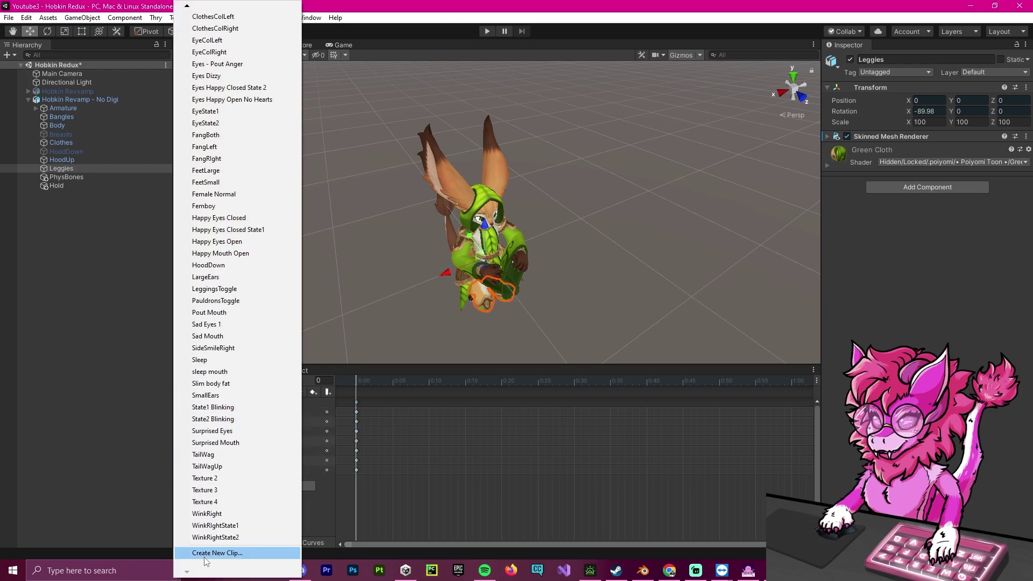
{"action": "left_click", "coordinate": [205, 557]}
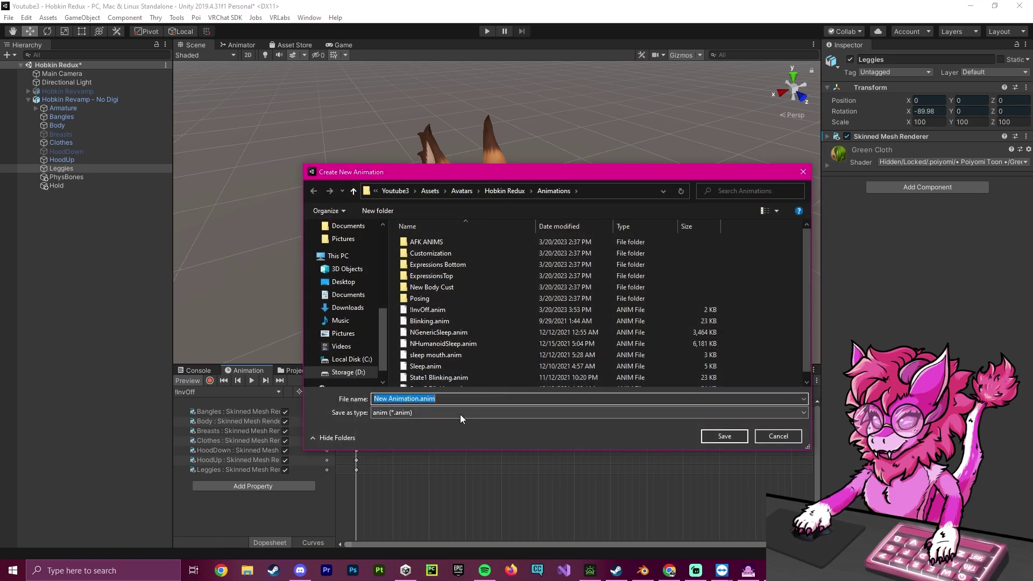
{"action": "type", "text": "!Inv"}
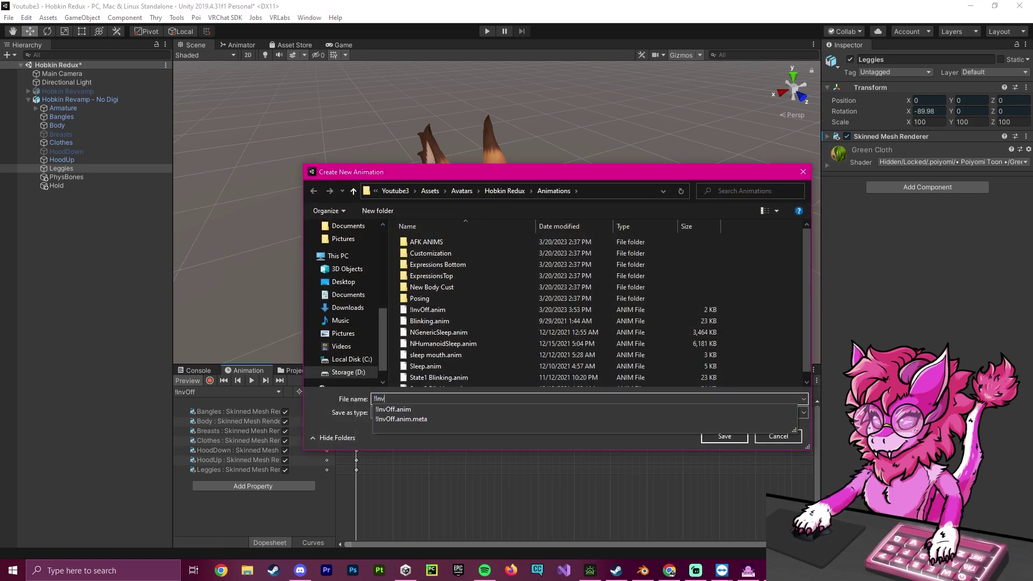
{"action": "type", "text": "On"}
{"action": "key", "text": "Return"}
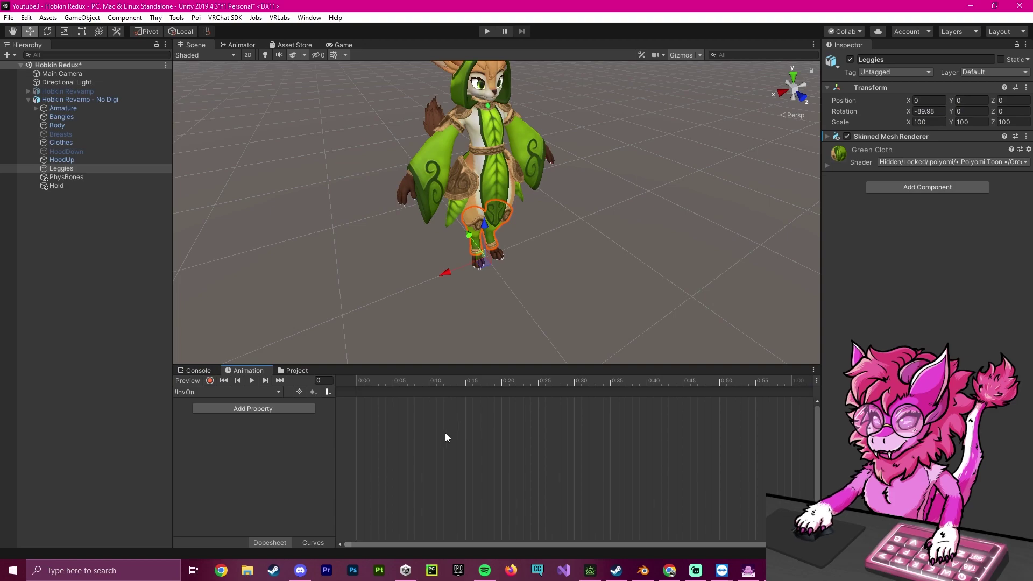
Step: Paste the copied keyframes into !InvOn and set every Skinned Mesh Renderer to disabled at frame 0
{"action": "key", "text": "ctrl+v"}
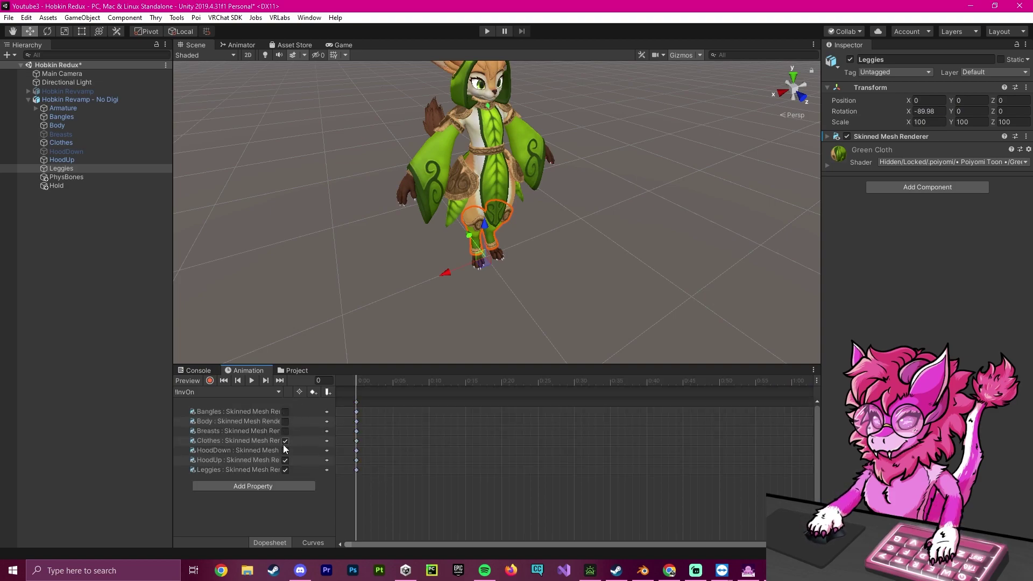
{"action": "left_click", "coordinate": [286, 460]}
{"action": "left_click", "coordinate": [286, 470]}
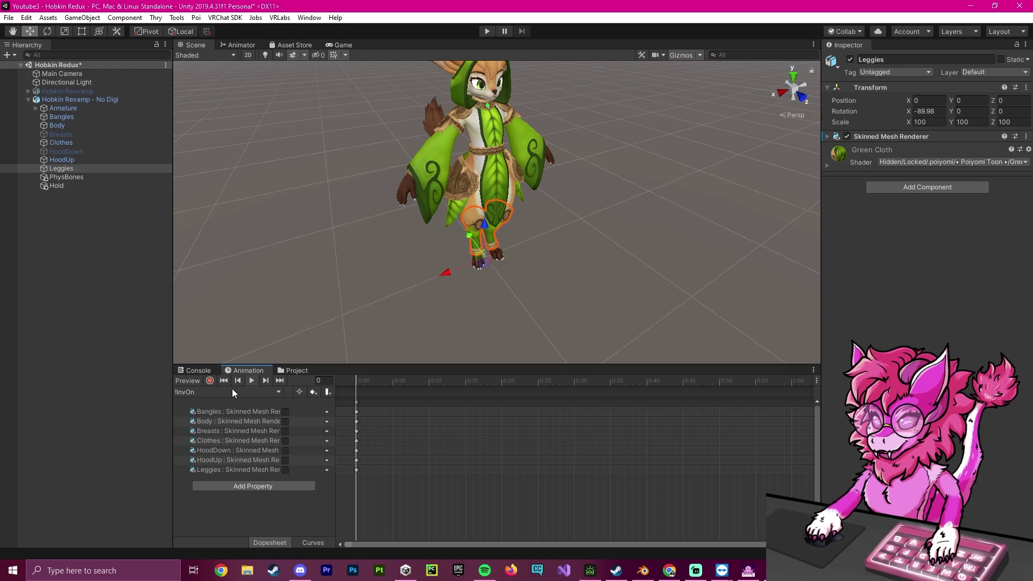
{"action": "right_click_drag", "start_coordinate": [570, 235], "coordinate": [554, 204]}
{"action": "key", "text": "s"}
{"action": "key", "text": "w"}
{"action": "left_click", "coordinate": [651, 248]}
{"action": "key", "text": "s"}
{"action": "scroll", "coordinate": [515, 174], "scroll_direction": "up", "scroll_amount": 3}
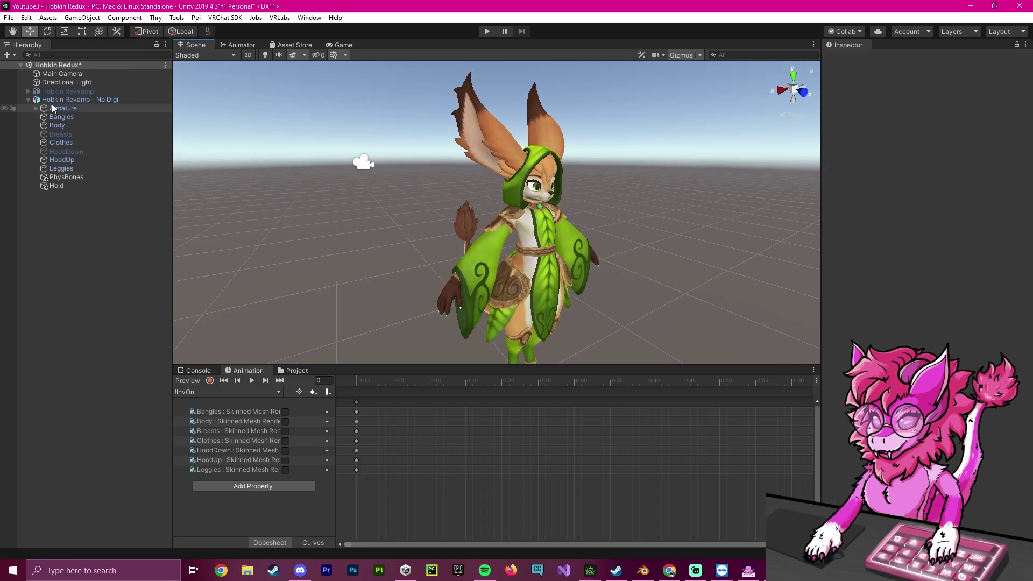
Step: Open the PARAMS expression parameters of Hobkin Revamp - No Digi and add a parameter named Inv
{"action": "left_click", "coordinate": [80, 99]}
{"action": "scroll", "coordinate": [925, 216], "scroll_direction": "down", "scroll_amount": 10}
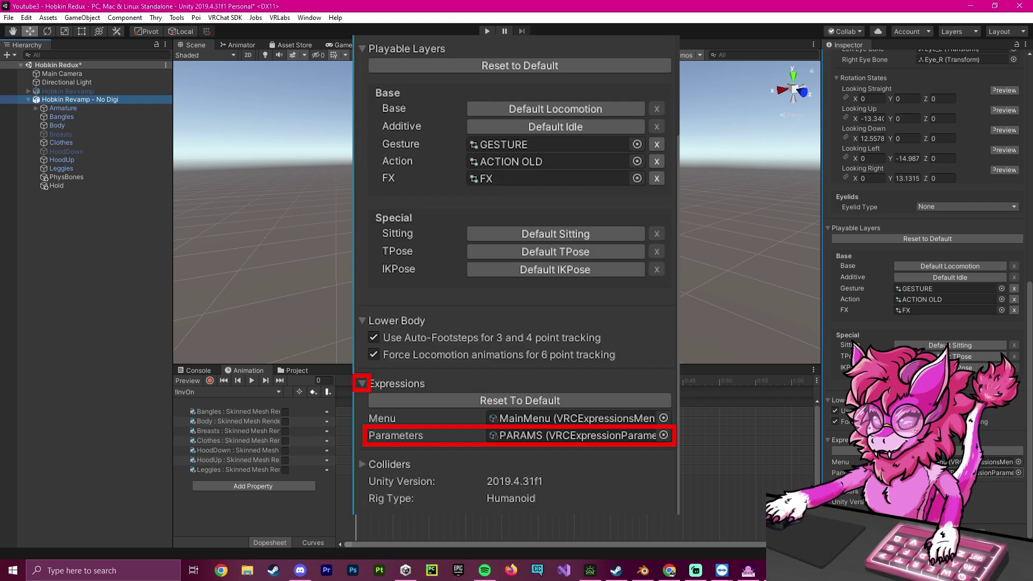
{"action": "left_click", "coordinate": [957, 473]}
{"action": "double_click", "coordinate": [957, 473]}
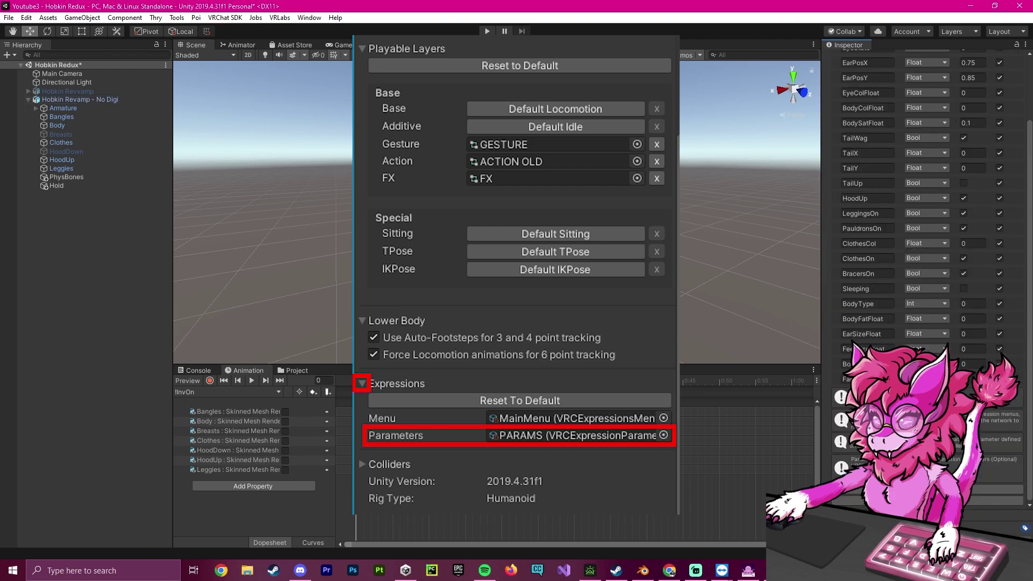
{"action": "scroll", "coordinate": [889, 113], "scroll_direction": "up", "scroll_amount": 3}
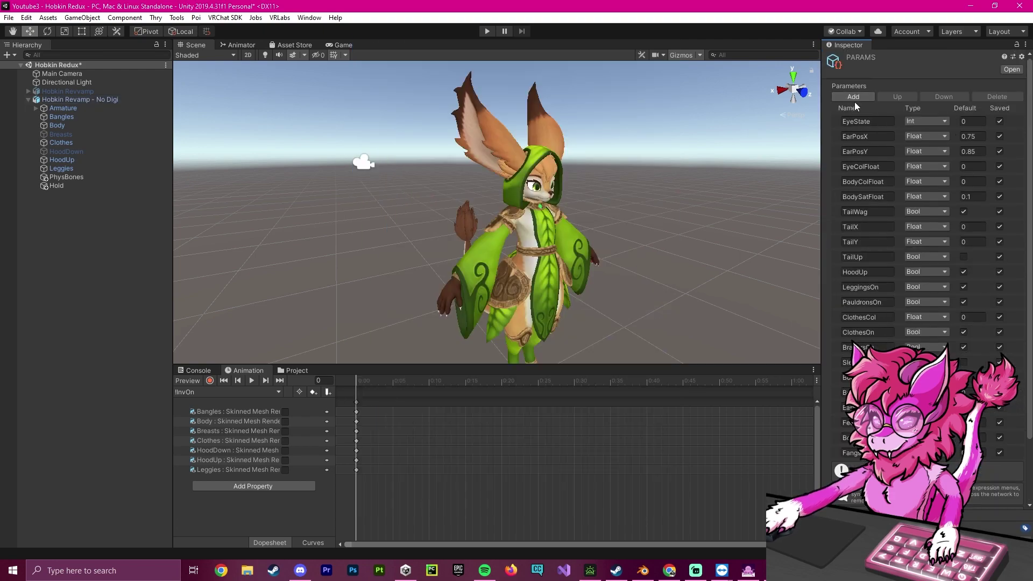
{"action": "scroll", "coordinate": [849, 94], "scroll_direction": "down", "scroll_amount": 3}
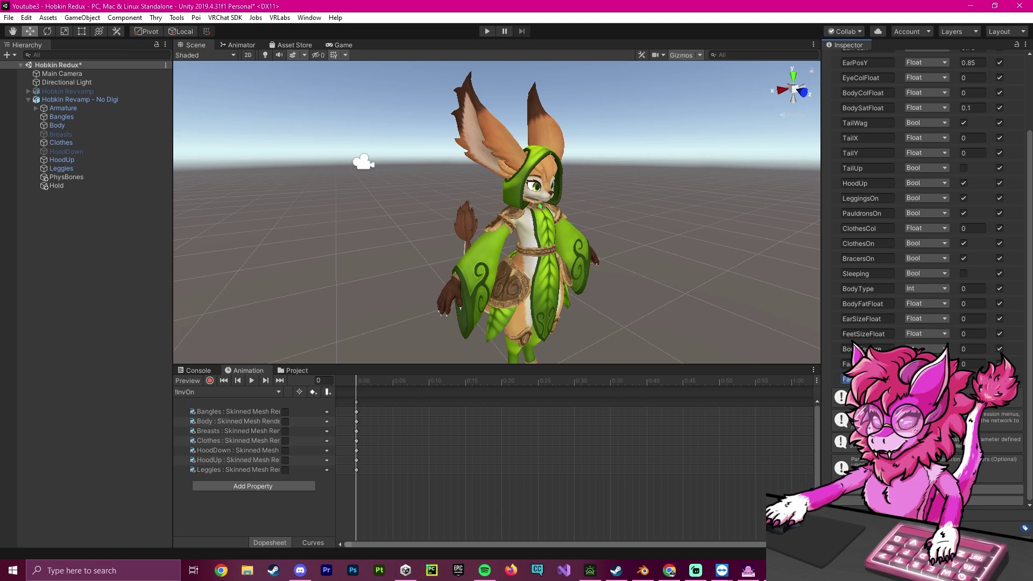
{"action": "type", "text": "Inv"}
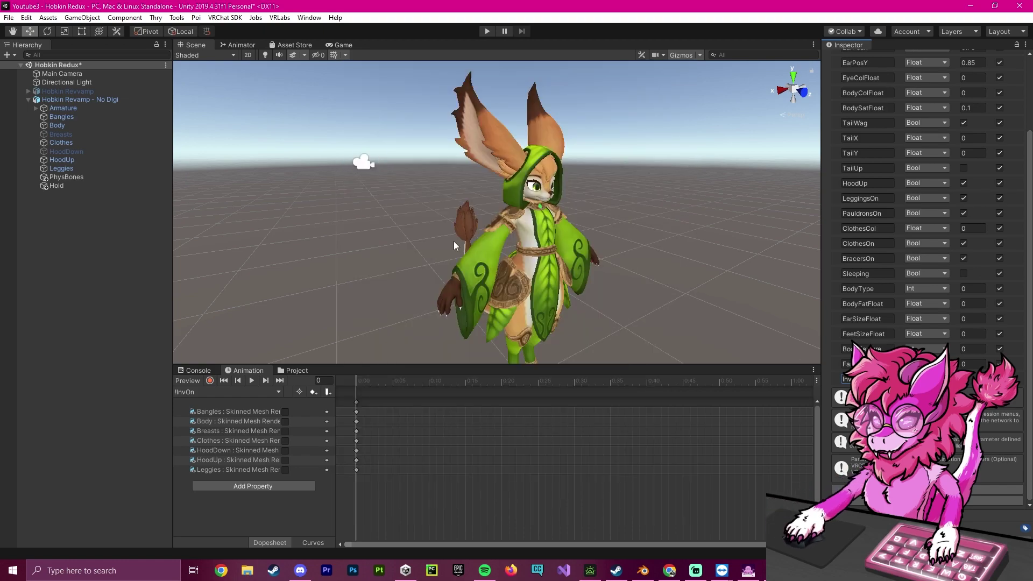
Step: Add a Bool parameter named Inv to the avatar's FX animator controller
{"action": "left_click", "coordinate": [241, 45]}
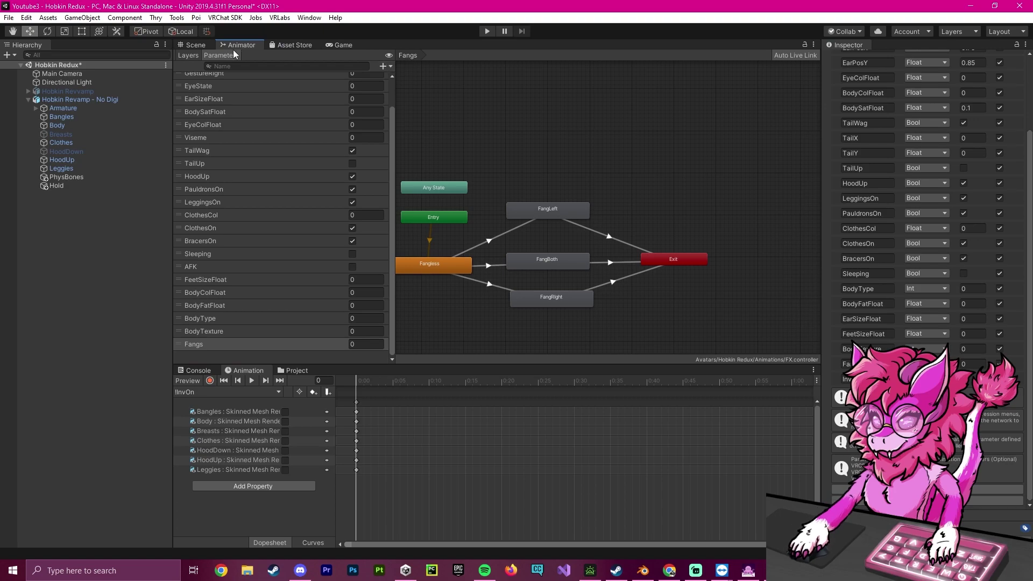
{"action": "left_click", "coordinate": [52, 101]}
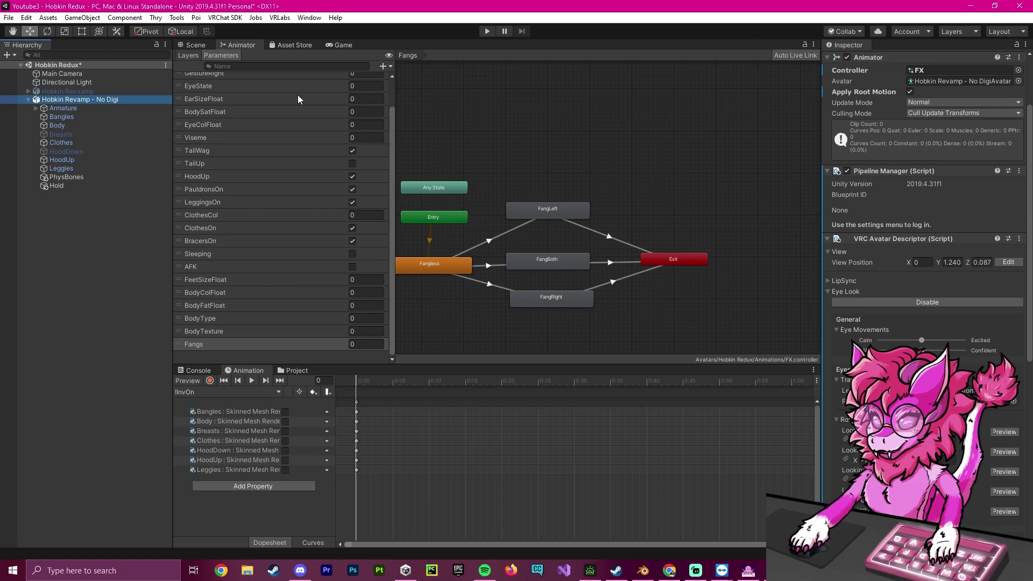
{"action": "left_click", "coordinate": [383, 66]}
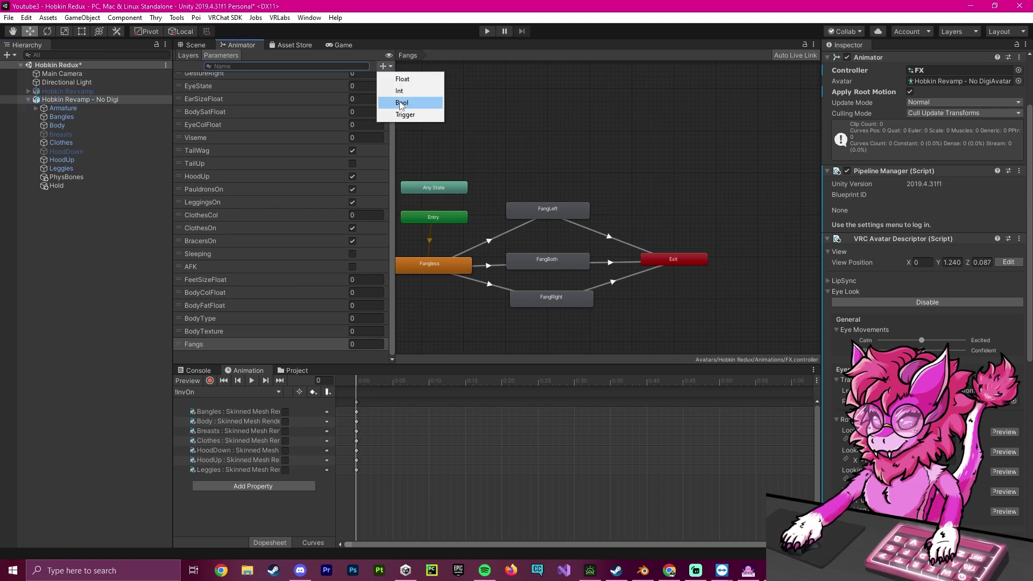
{"action": "left_click", "coordinate": [404, 102]}
{"action": "type", "text": "Inv"}
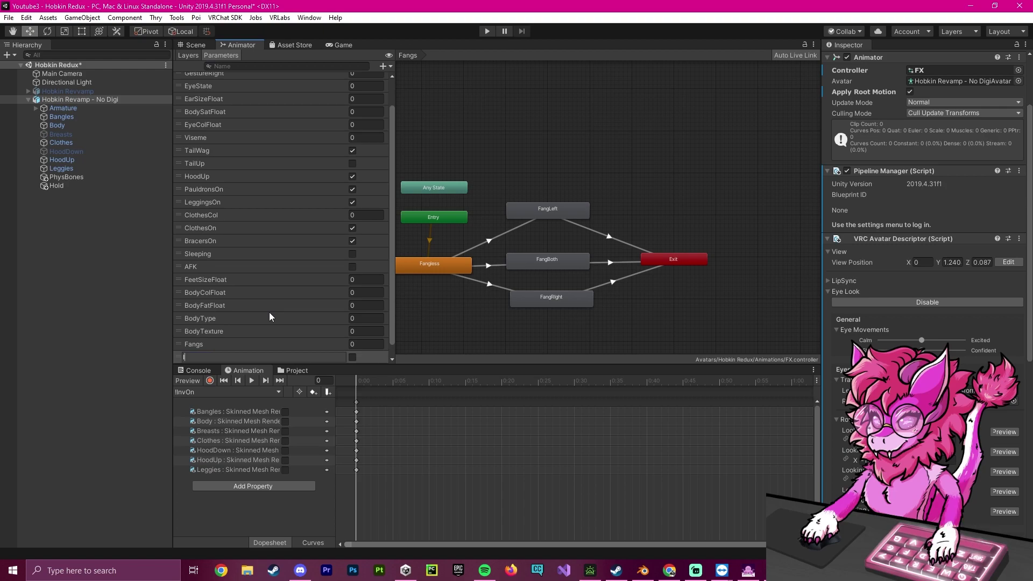
{"action": "key", "text": "Return"}
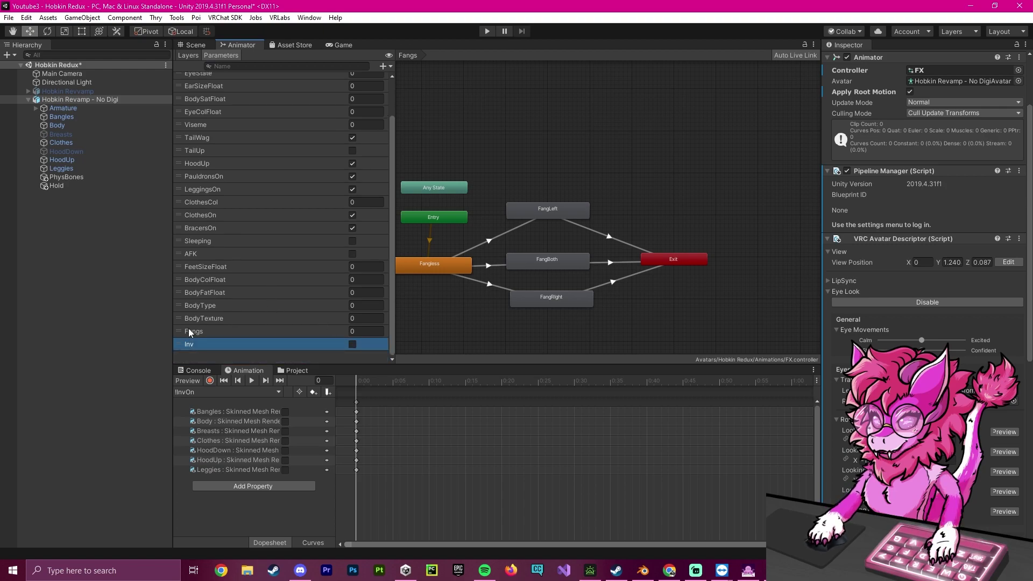
Step: Add a layer named Inv to the FX controller and set its weight to 1
{"action": "left_click", "coordinate": [188, 55]}
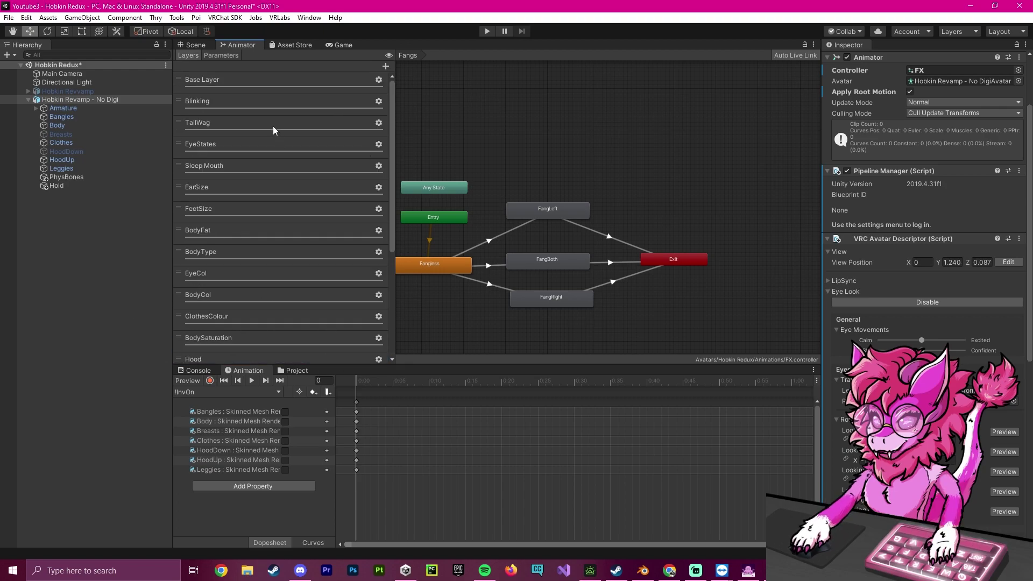
{"action": "left_click", "coordinate": [386, 65]}
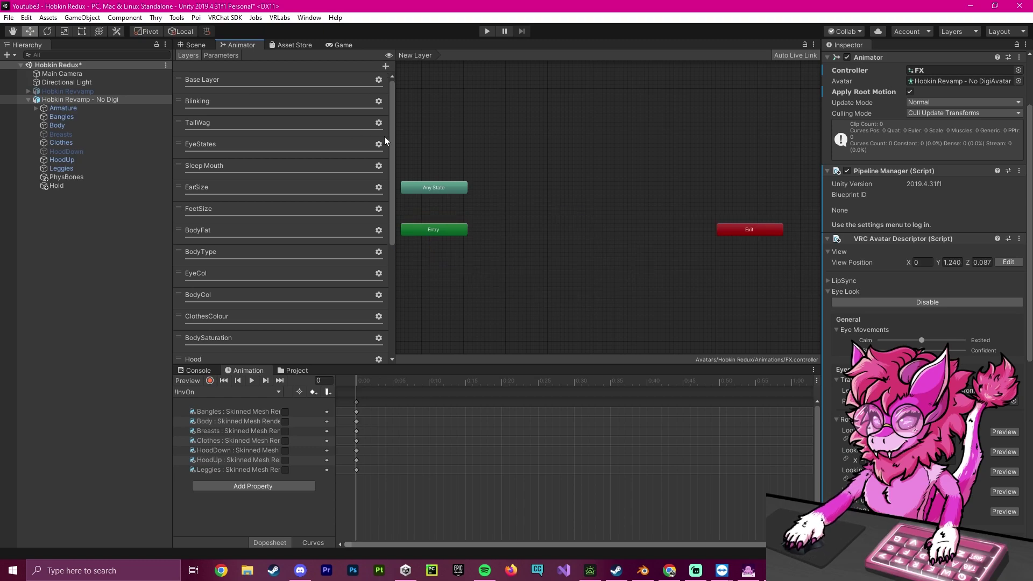
{"action": "type", "text": "Inv"}
{"action": "key", "text": "Return"}
{"action": "left_click_drag", "start_coordinate": [392, 133], "coordinate": [391, 248]}
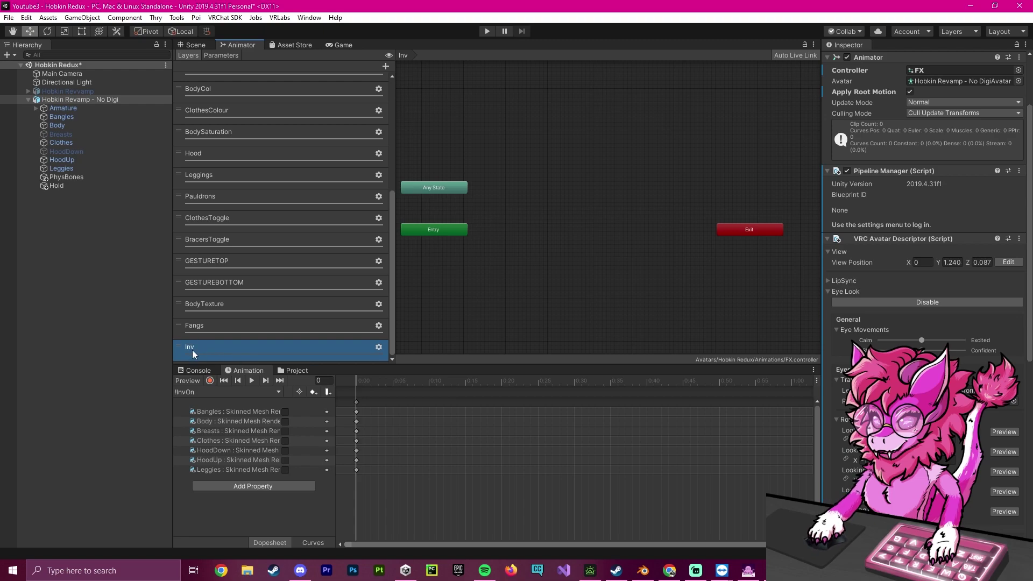
{"action": "left_click", "coordinate": [379, 347]}
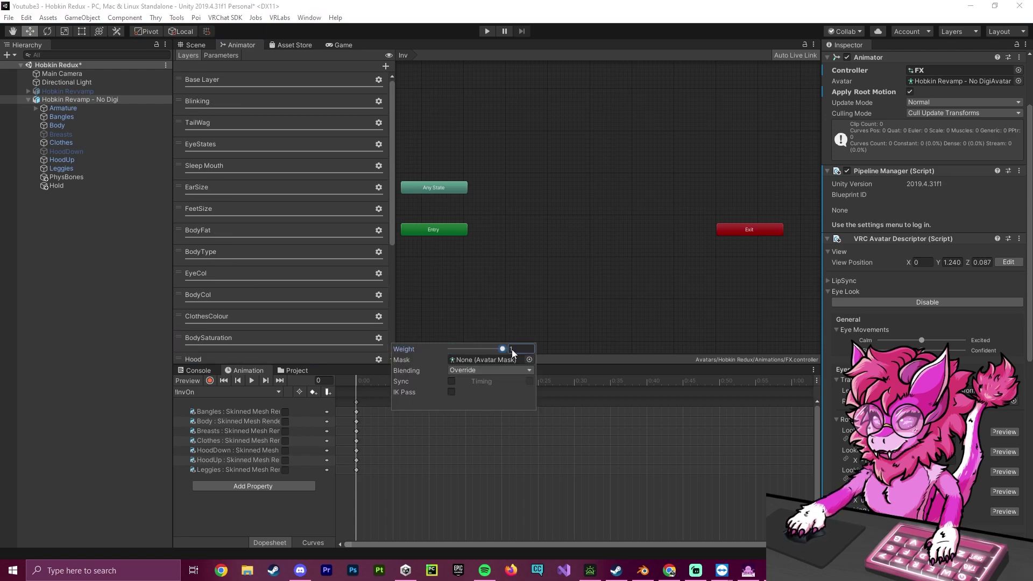
{"action": "scroll", "coordinate": [274, 231], "scroll_direction": "down", "scroll_amount": 2}
{"action": "left_click", "coordinate": [202, 354]}
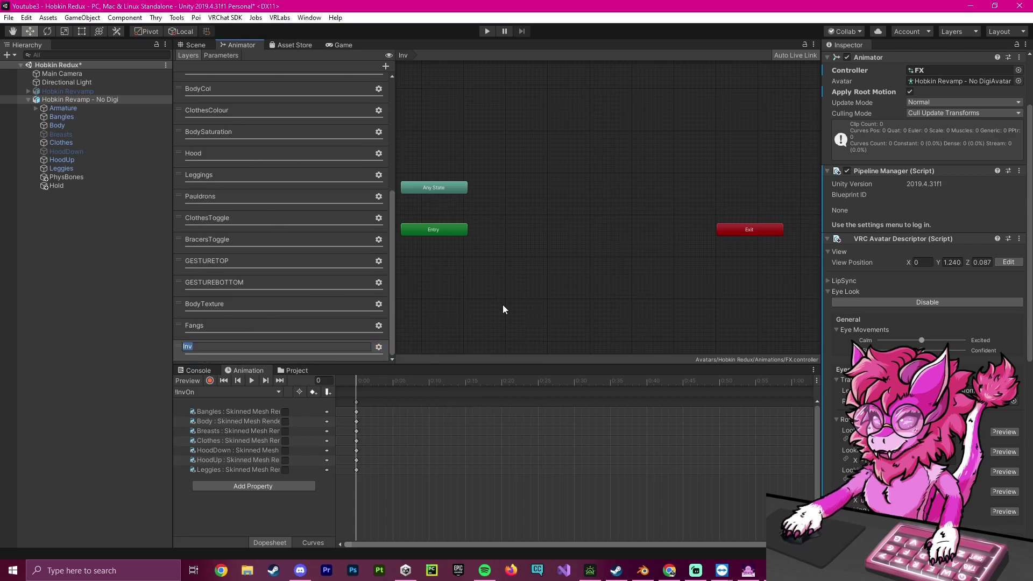
Step: Create an empty state named Off in the Inv layer and place it slightly above the Entry node's level
{"action": "right_click", "coordinate": [533, 214]}
{"action": "mouse_move", "coordinate": [559, 223]}
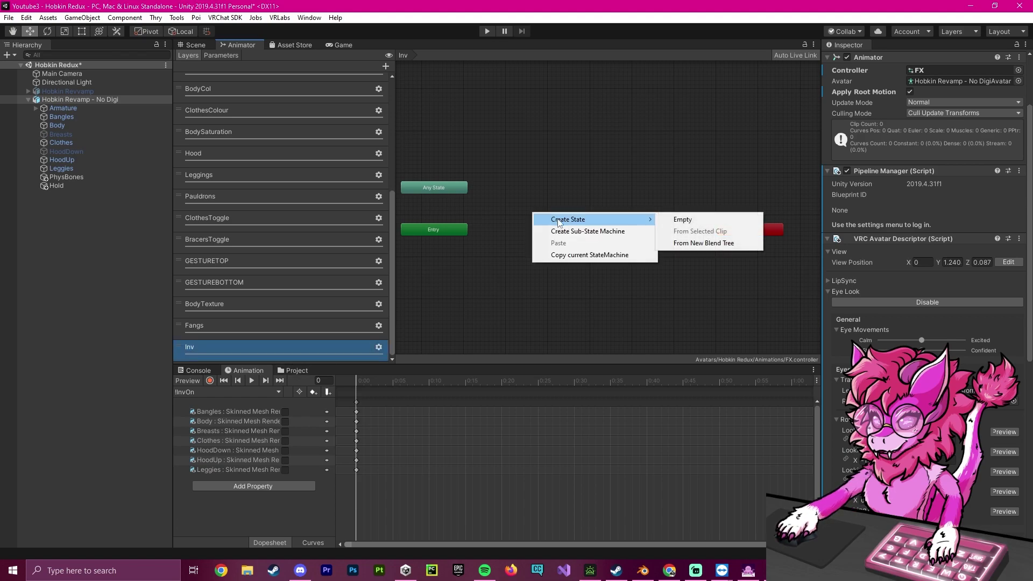
{"action": "left_click", "coordinate": [682, 219]}
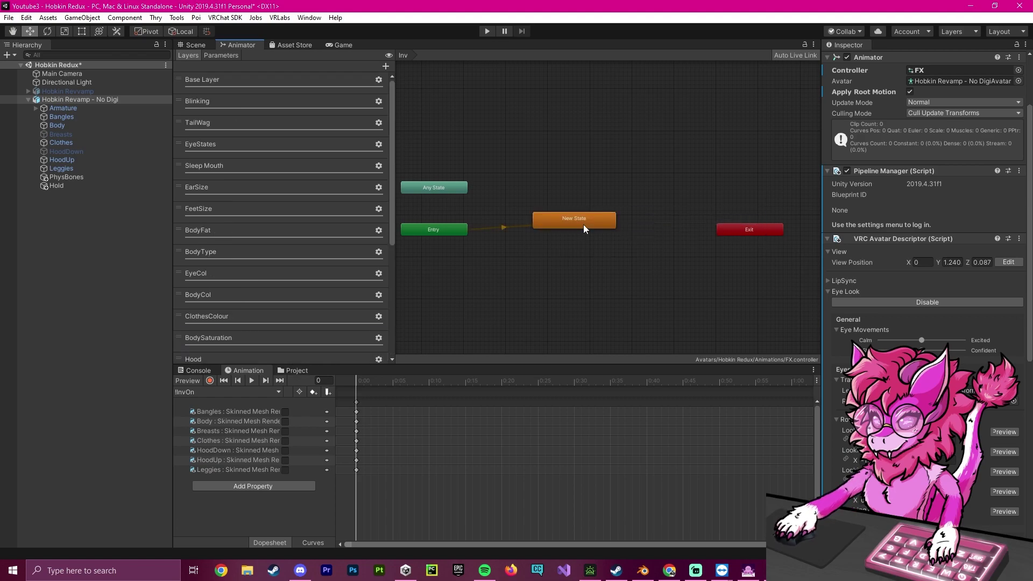
{"action": "left_click", "coordinate": [919, 59]}
{"action": "type", "text": "Off"}
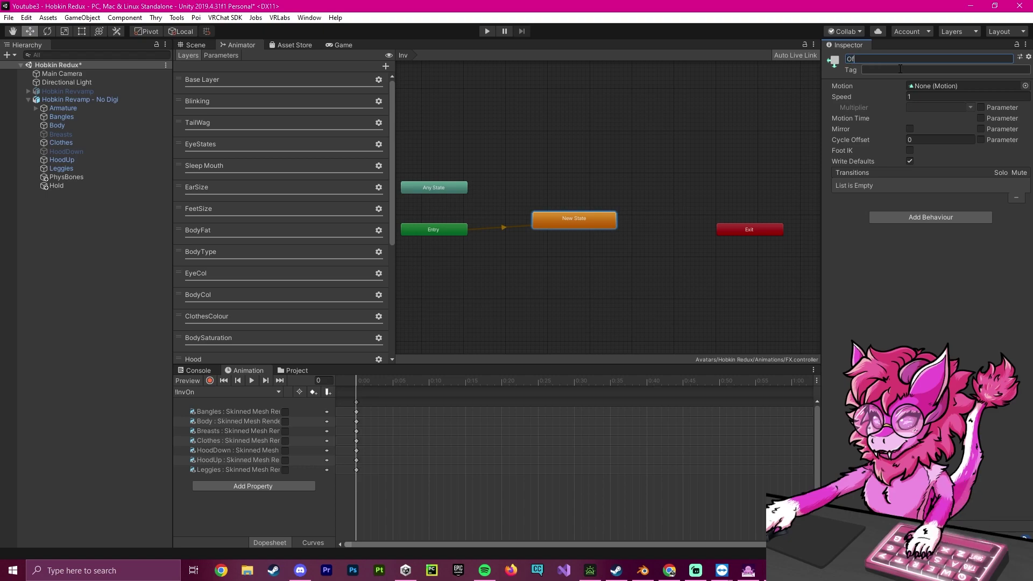
{"action": "key", "text": "Return"}
{"action": "left_click_drag", "start_coordinate": [580, 216], "coordinate": [578, 199]}
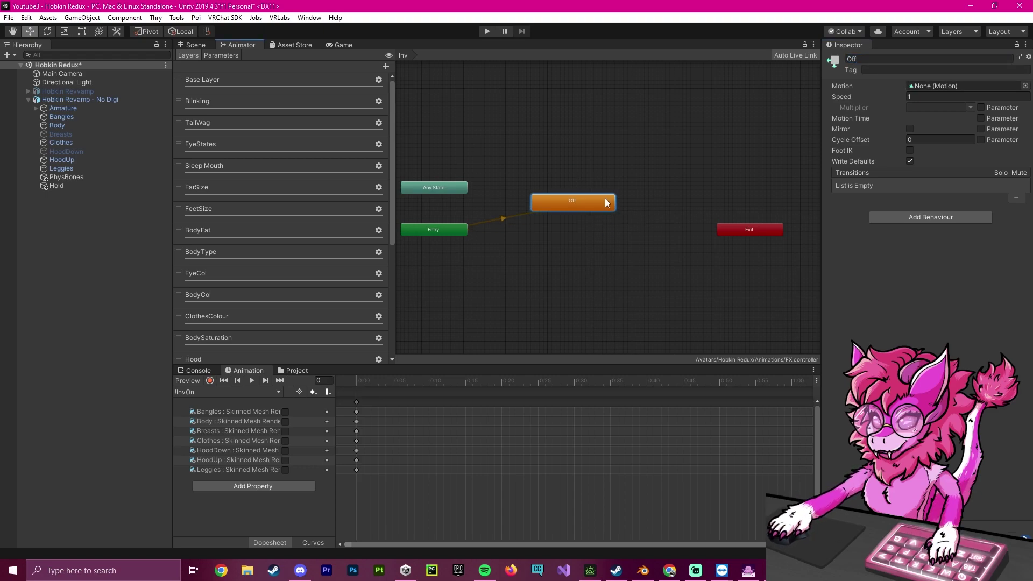
Step: Assign the !InvOff clip as the Off state's motion and nudge the state into position
{"action": "left_click", "coordinate": [1025, 86]}
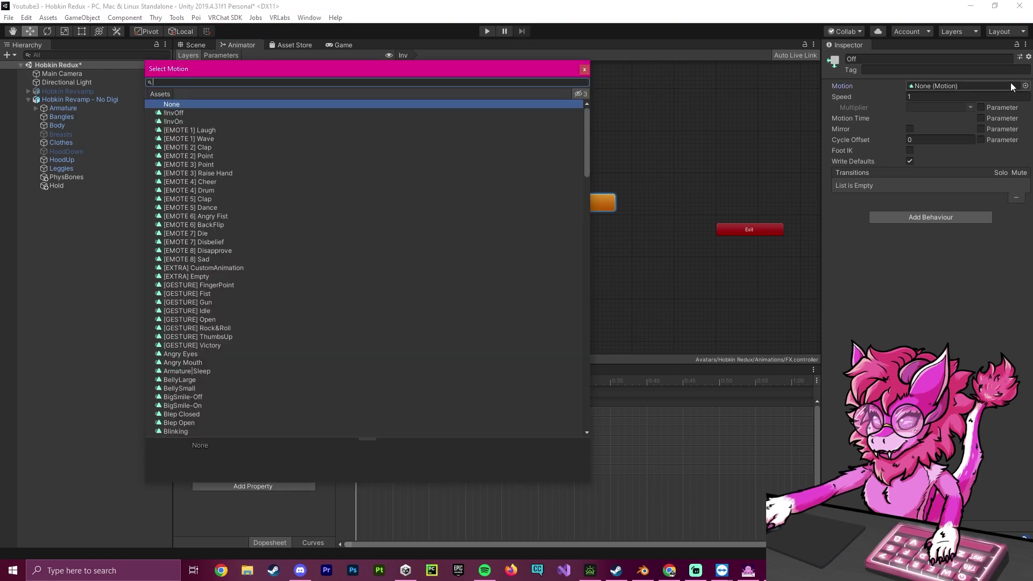
{"action": "left_click", "coordinate": [172, 113]}
{"action": "double_click", "coordinate": [174, 113]}
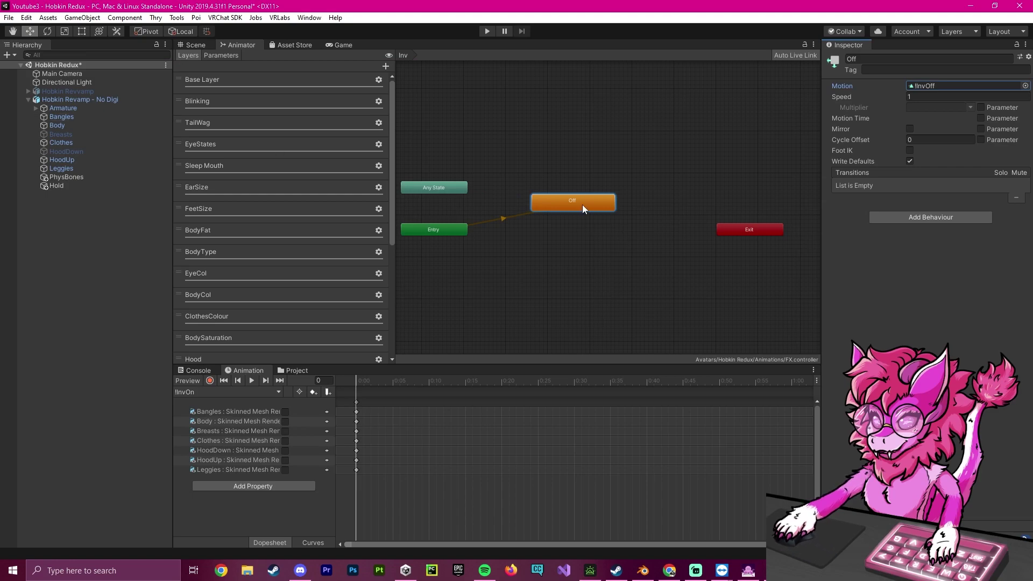
{"action": "left_click_drag", "start_coordinate": [582, 203], "coordinate": [575, 202]}
Step: Create an empty state named On below the Off state and assign the !InvOn clip as its motion
{"action": "right_click", "coordinate": [552, 263]}
{"action": "mouse_move", "coordinate": [640, 268]}
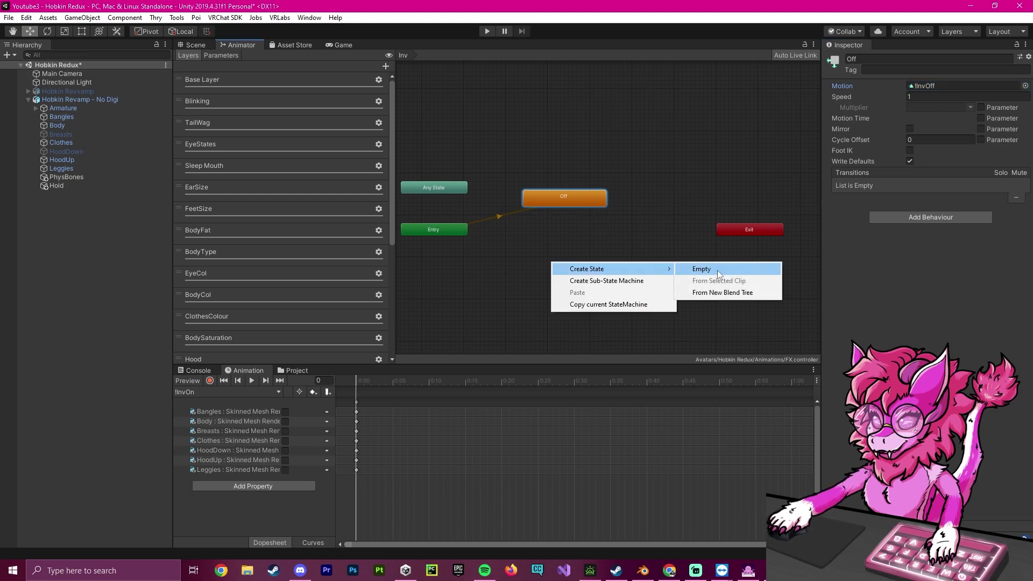
{"action": "left_click", "coordinate": [717, 271]}
{"action": "left_click_drag", "start_coordinate": [609, 270], "coordinate": [563, 247]}
{"action": "left_click", "coordinate": [901, 58]}
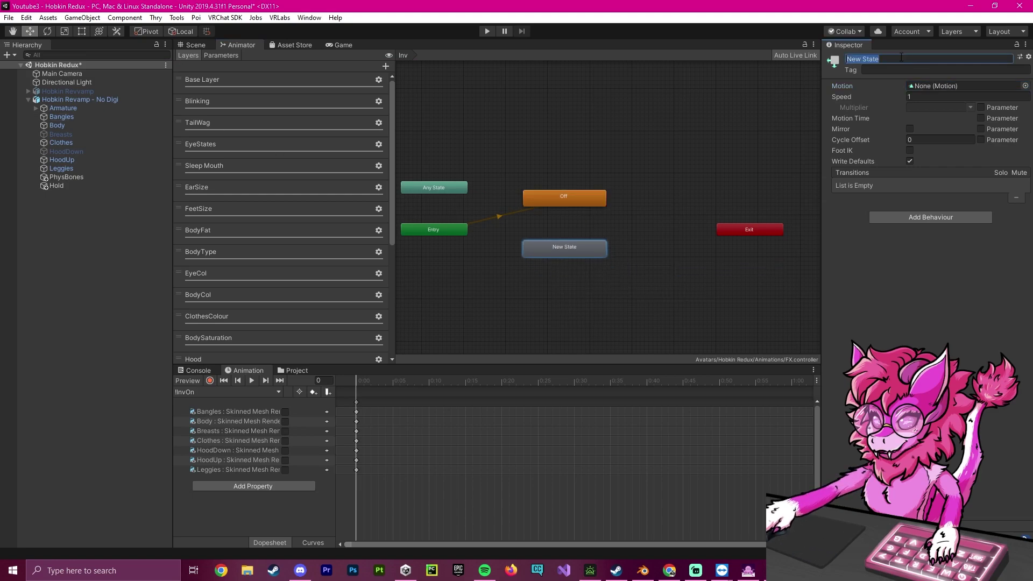
{"action": "type", "text": "On"}
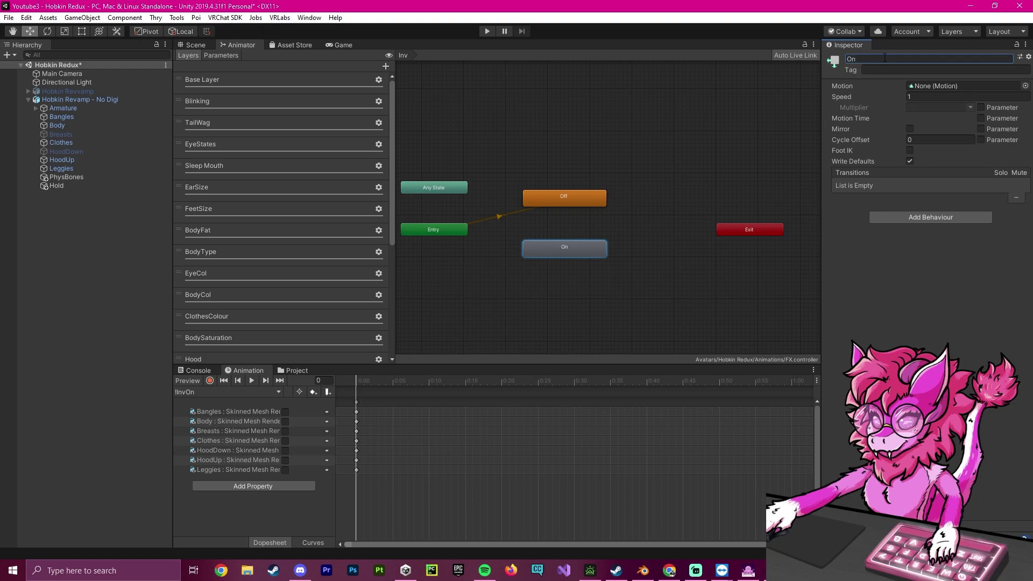
{"action": "left_click", "coordinate": [1026, 85]}
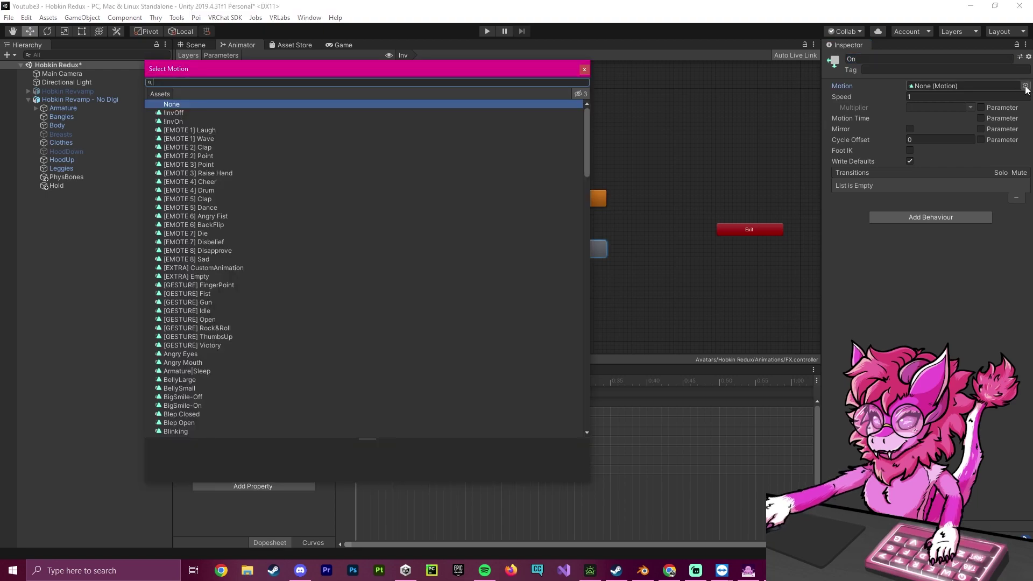
{"action": "double_click", "coordinate": [176, 122]}
Step: Make a transition from the Off state to On and another from On to Exit
{"action": "right_click", "coordinate": [563, 200]}
{"action": "left_click", "coordinate": [579, 205]}
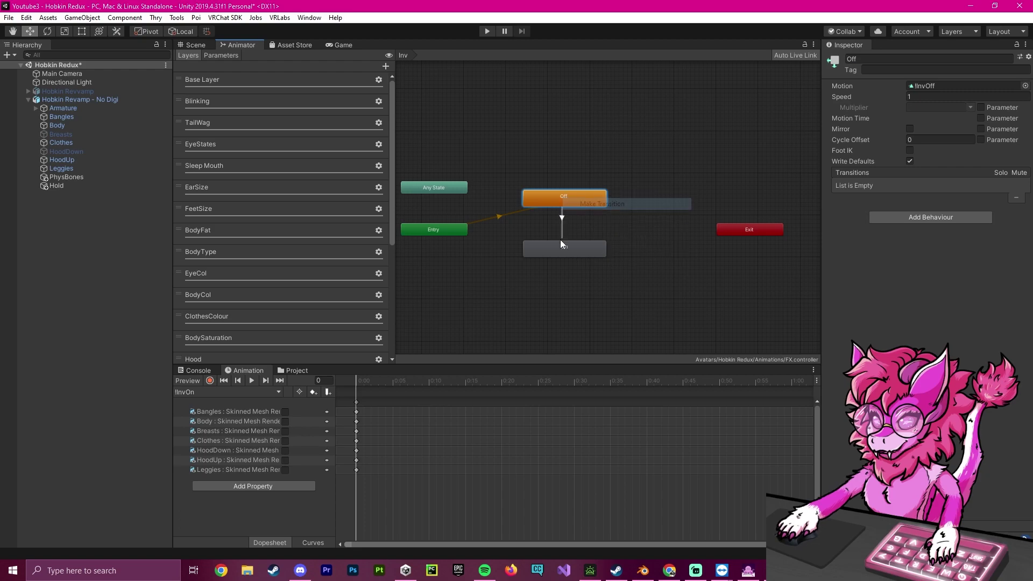
{"action": "left_click", "coordinate": [560, 242]}
{"action": "right_click", "coordinate": [568, 250]}
{"action": "left_click", "coordinate": [591, 260]}
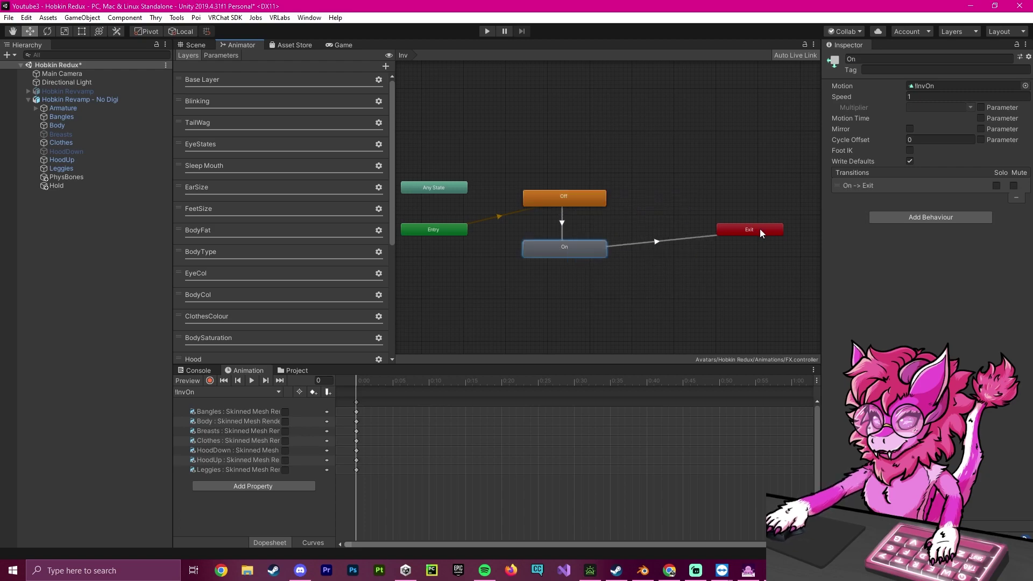
Step: Add a condition to the Off to On transition requiring Inv to be true
{"action": "left_click", "coordinate": [561, 223]}
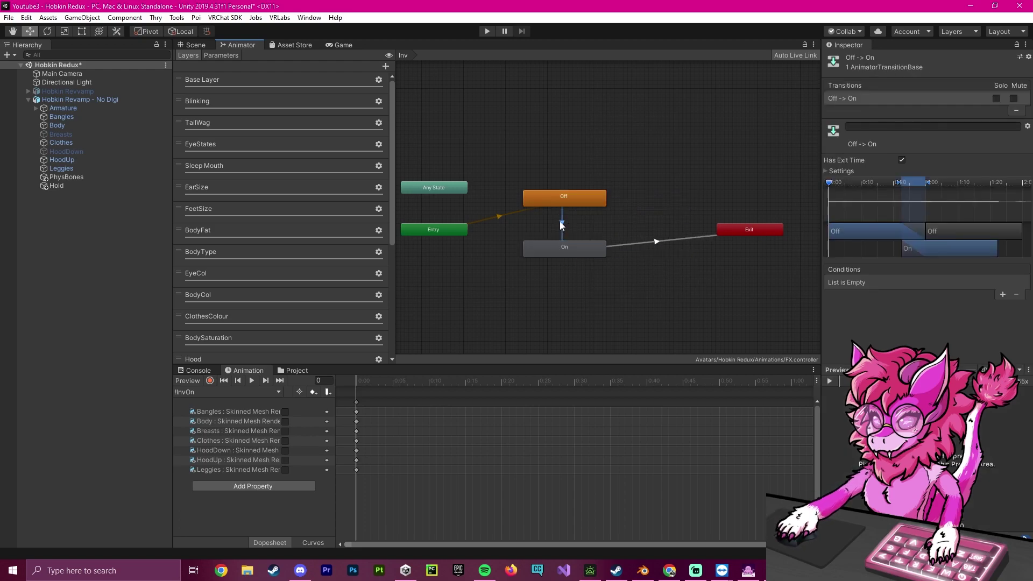
{"action": "left_click", "coordinate": [1003, 294]}
{"action": "left_click", "coordinate": [866, 282]}
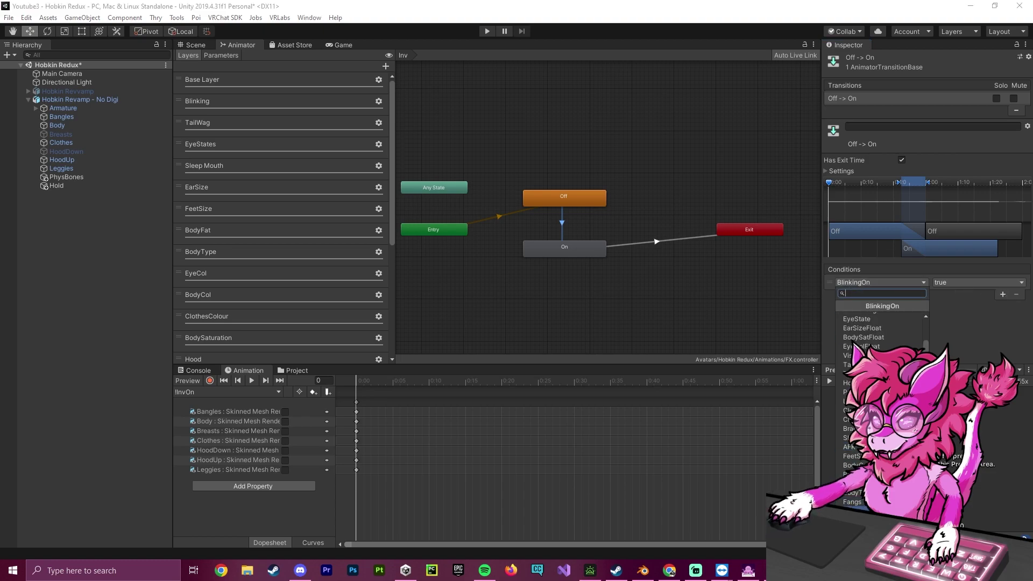
{"action": "left_click", "coordinate": [854, 511]}
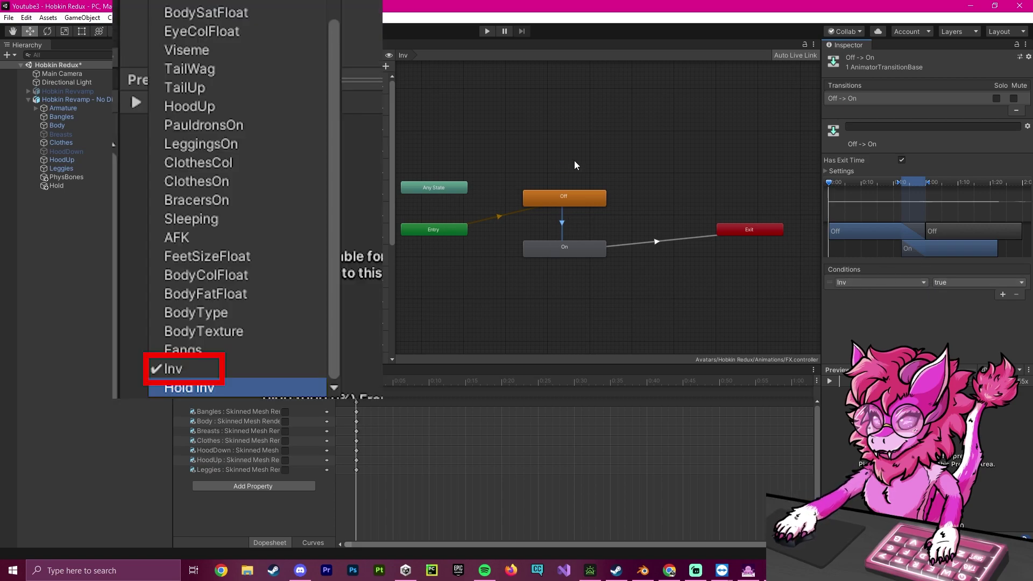
Step: Add a condition to the On to Exit transition requiring Inv to be false
{"action": "left_click", "coordinate": [563, 251]}
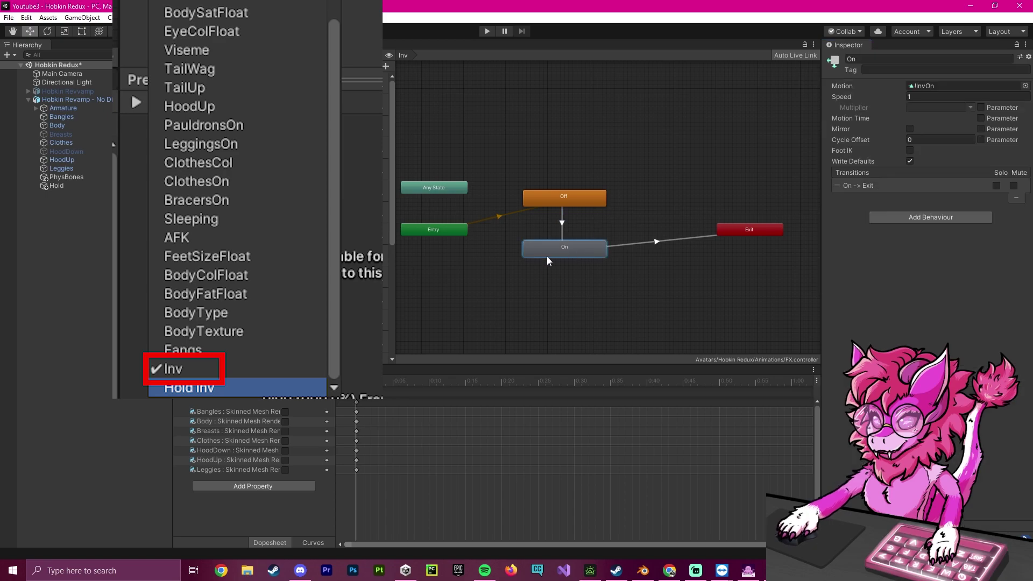
{"action": "left_click", "coordinate": [660, 244]}
{"action": "left_click", "coordinate": [1001, 235]}
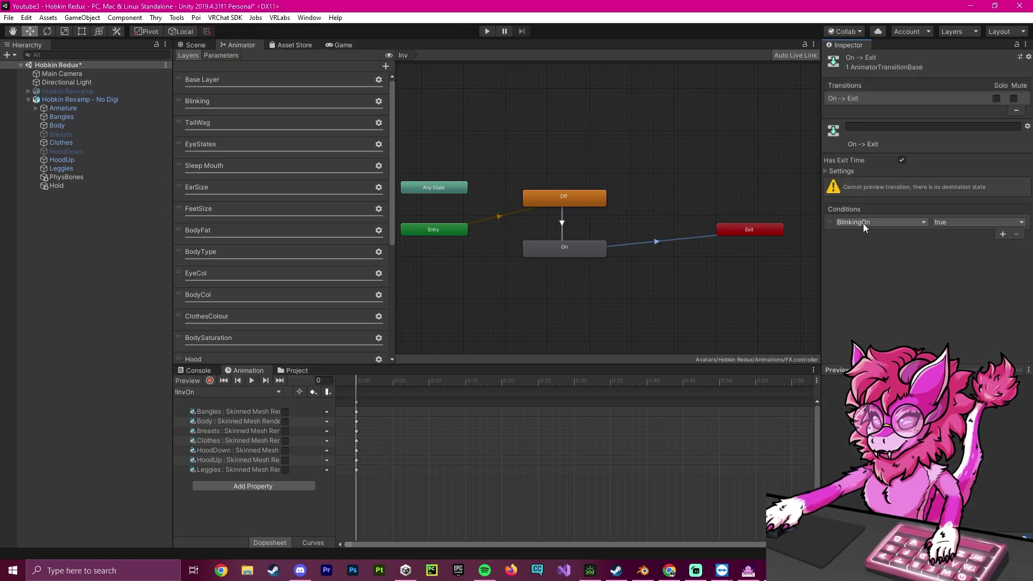
{"action": "left_click", "coordinate": [863, 222]}
{"action": "left_click", "coordinate": [850, 450]}
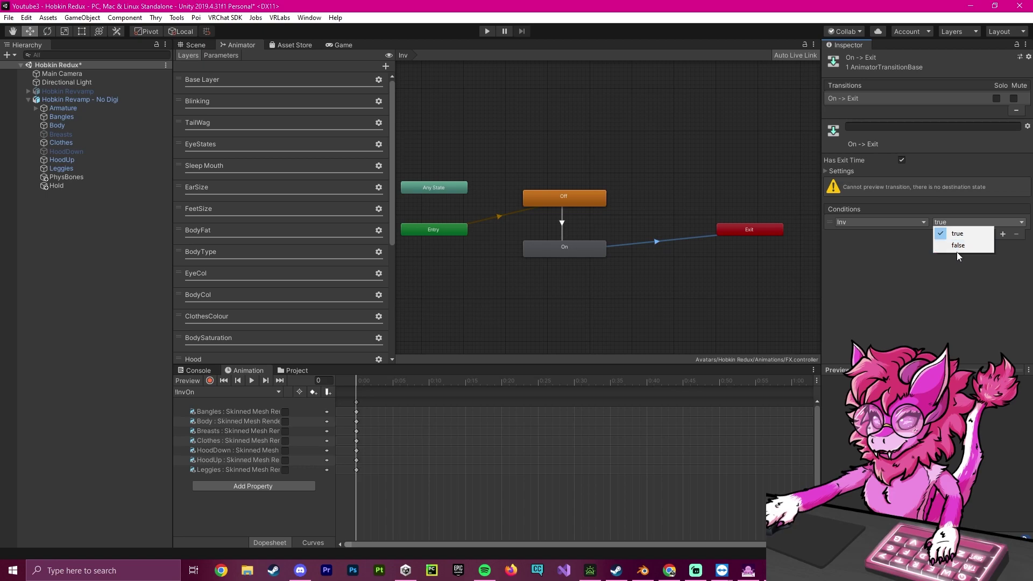
Step: Disable Has Exit Time and Fixed Duration on the Off to On transition, with exit time and transition duration set to 0
{"action": "left_click", "coordinate": [567, 197]}
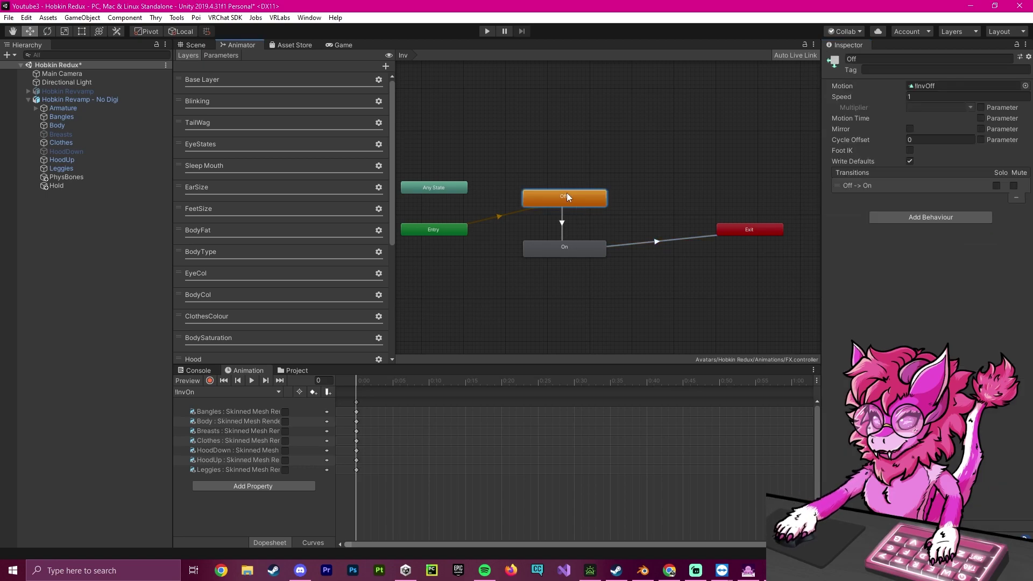
{"action": "left_click", "coordinate": [569, 223]}
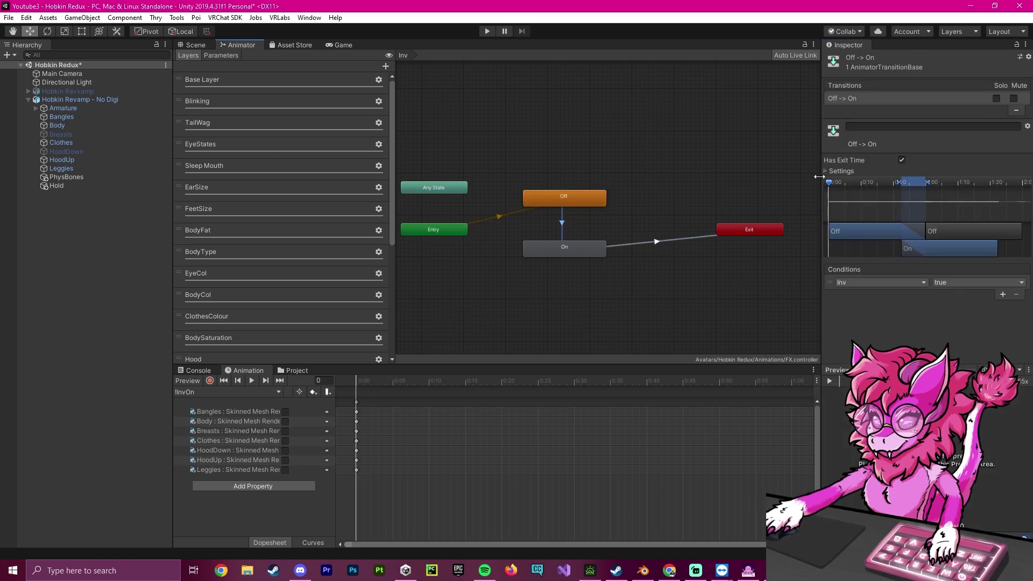
{"action": "left_click", "coordinate": [836, 171]}
{"action": "left_click", "coordinate": [901, 161]}
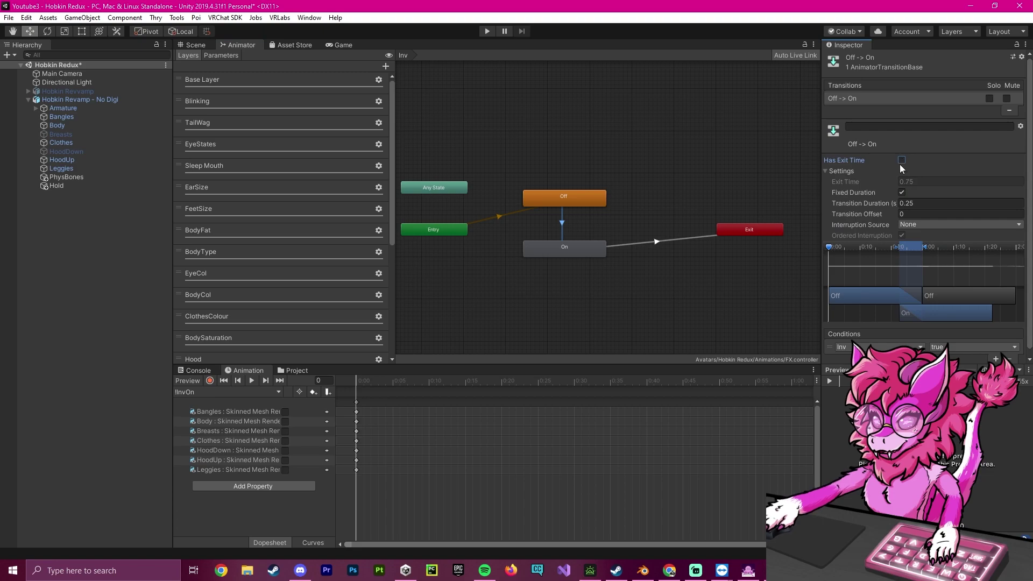
{"action": "type", "text": "0"}
{"action": "key", "text": "Tab"}
{"action": "type", "text": "0"}
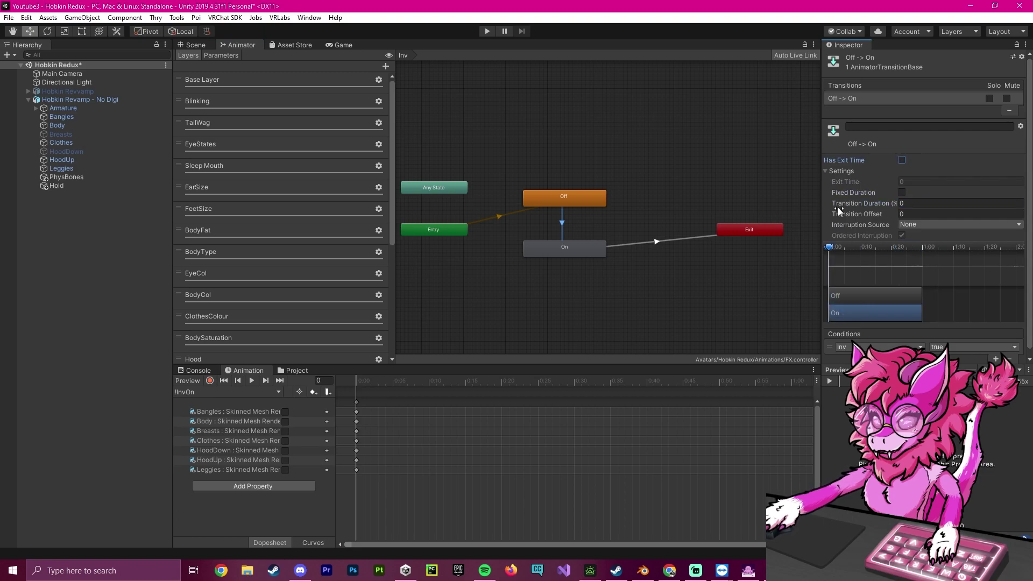
Step: Set the On to Exit transition's duration to 0
{"action": "left_click", "coordinate": [675, 243]}
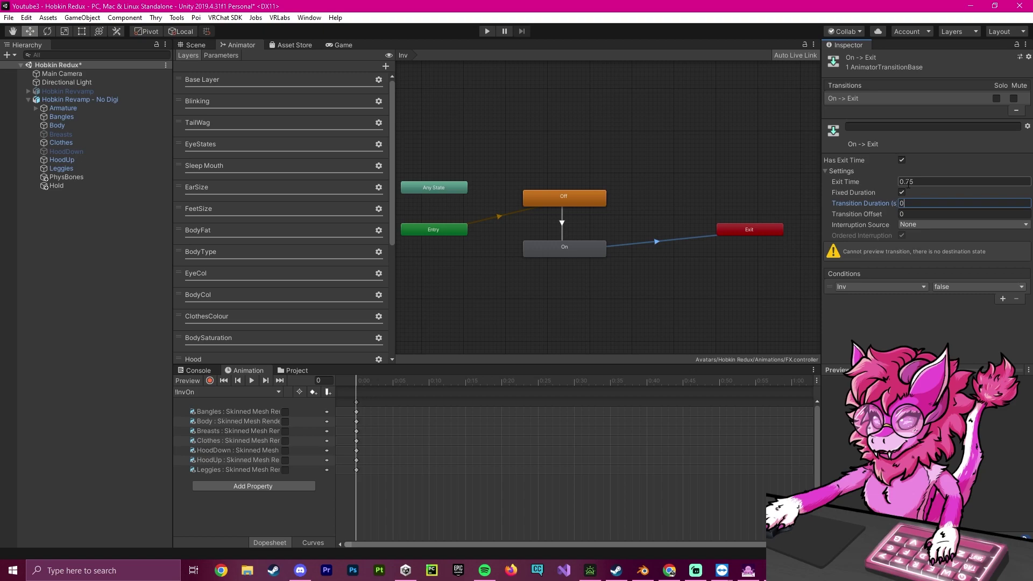
{"action": "left_click", "coordinate": [676, 182]}
{"action": "right_click", "coordinate": [676, 150]}
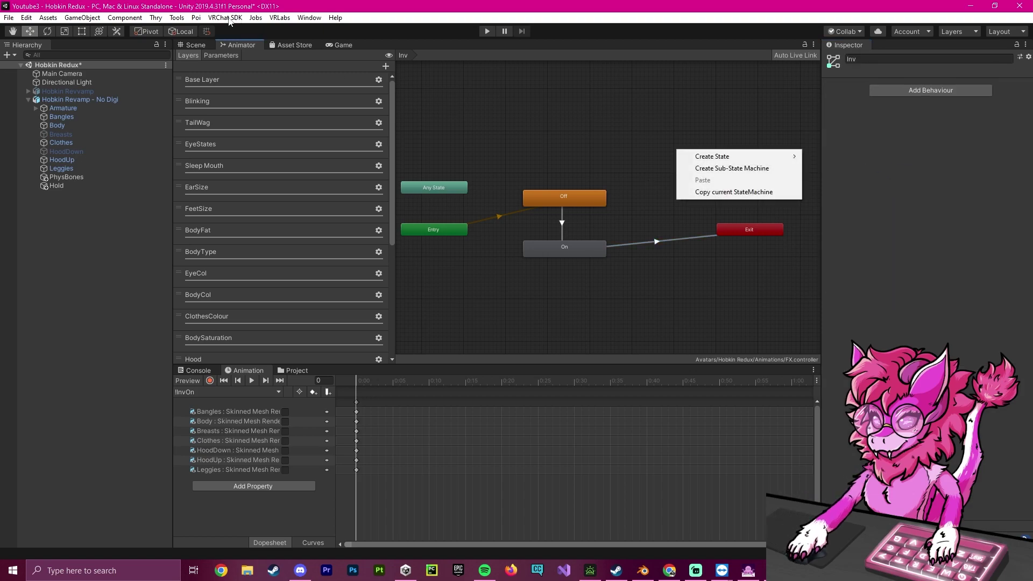
Step: Open the MainMenu expressions menu assigned to the Hobkin Revamp - No Digi avatar
{"action": "left_click", "coordinate": [203, 45]}
{"action": "left_click", "coordinate": [197, 44]}
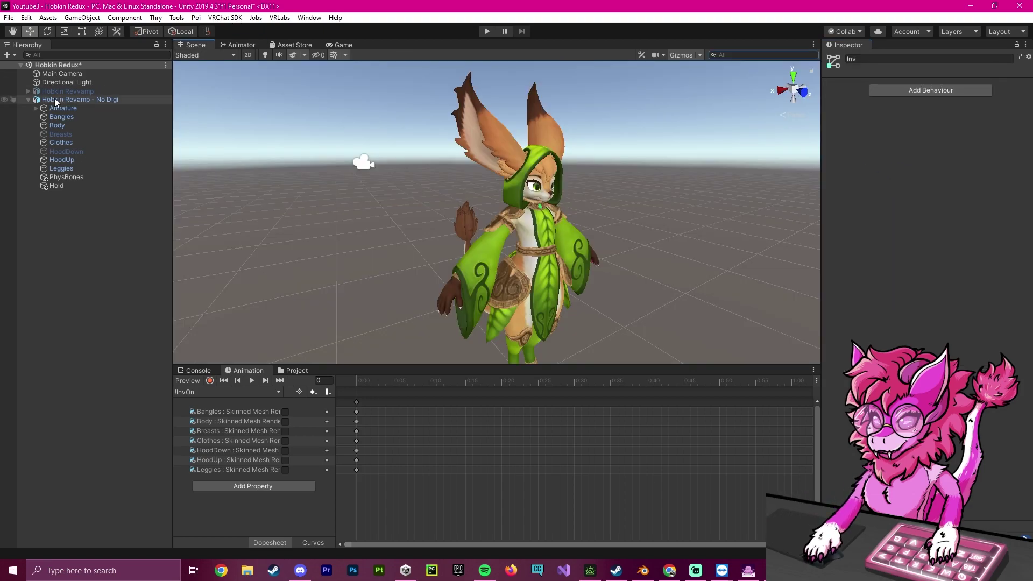
{"action": "left_click", "coordinate": [40, 100]}
{"action": "scroll", "coordinate": [925, 346], "scroll_direction": "down", "scroll_amount": 10}
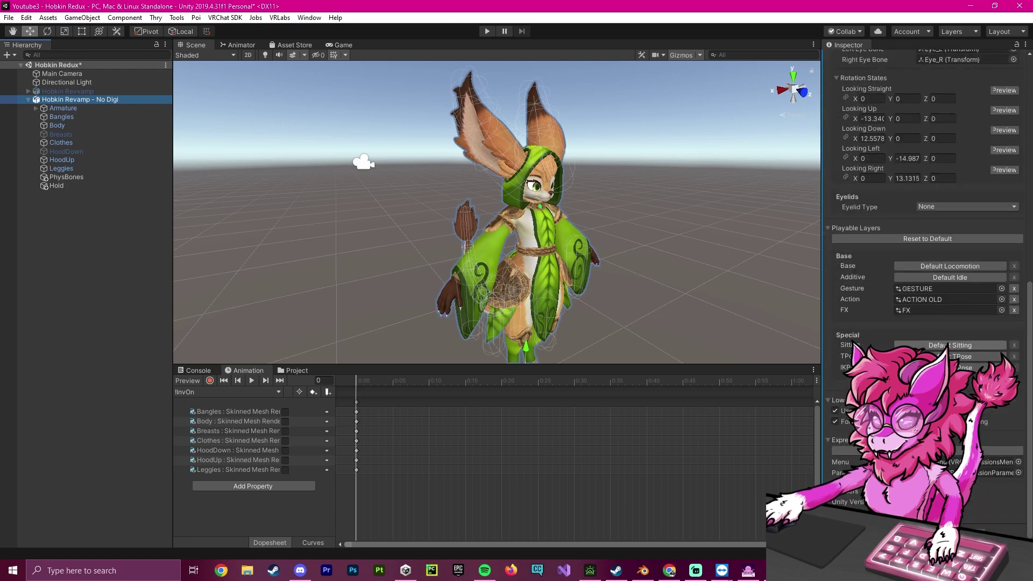
{"action": "double_click", "coordinate": [965, 463]}
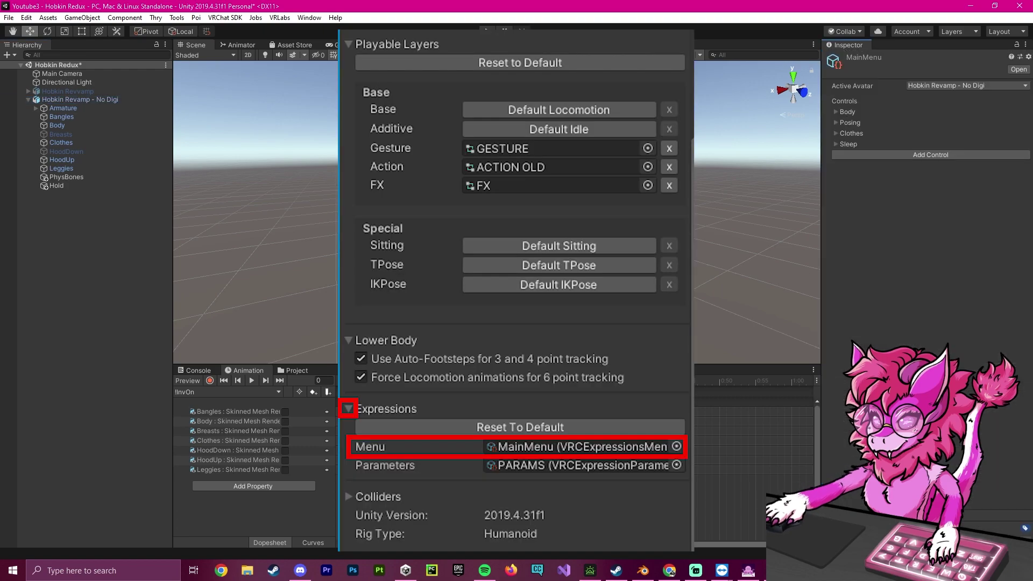
Step: Add a Toggle control named Inv to MainMenu and link it to the Inv, Bool parameter
{"action": "left_click", "coordinate": [853, 155]}
{"action": "left_click", "coordinate": [837, 155]}
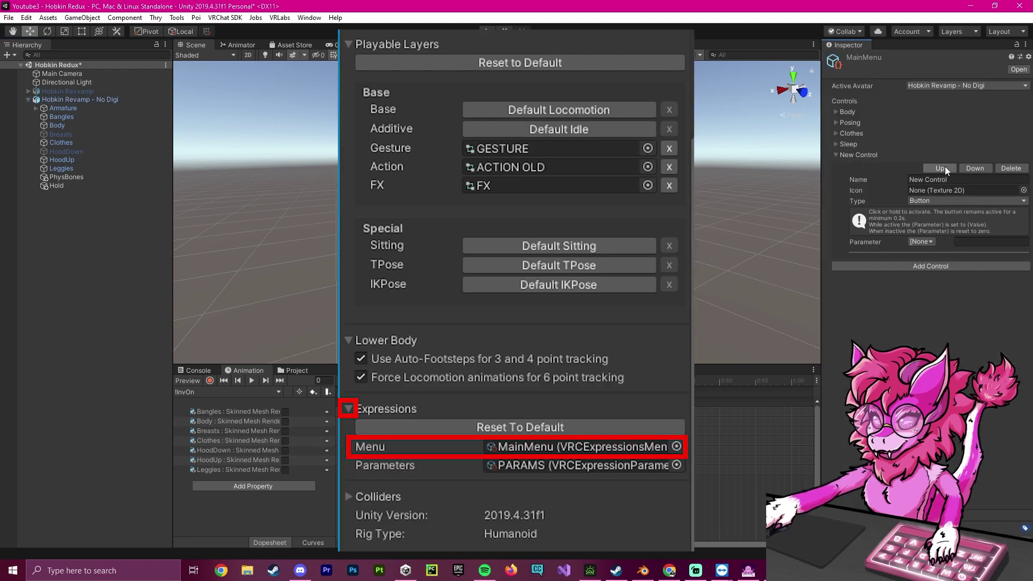
{"action": "type", "text": "Inv"}
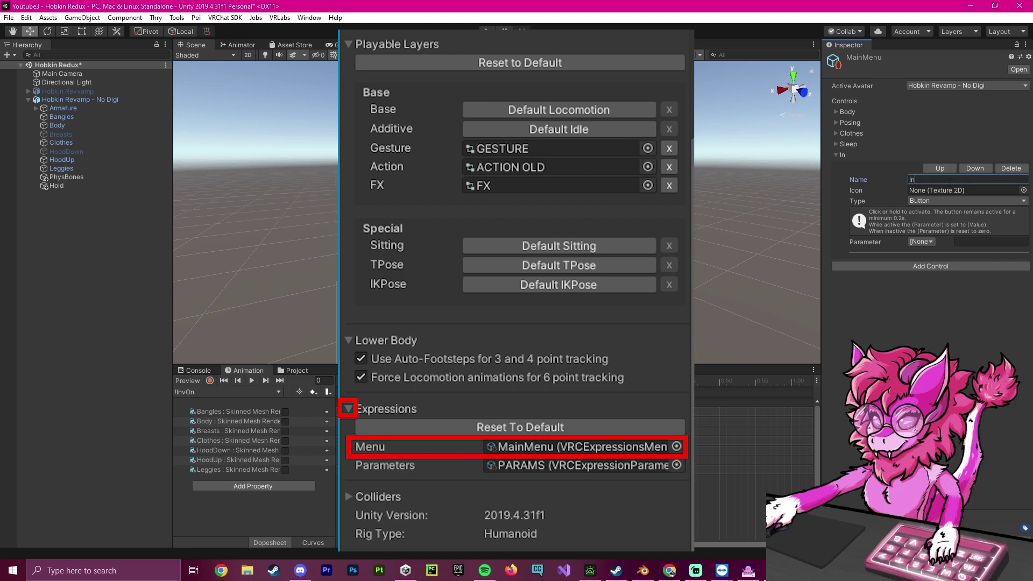
{"action": "left_click", "coordinate": [924, 202]}
{"action": "left_click", "coordinate": [936, 224]}
{"action": "left_click", "coordinate": [921, 236]}
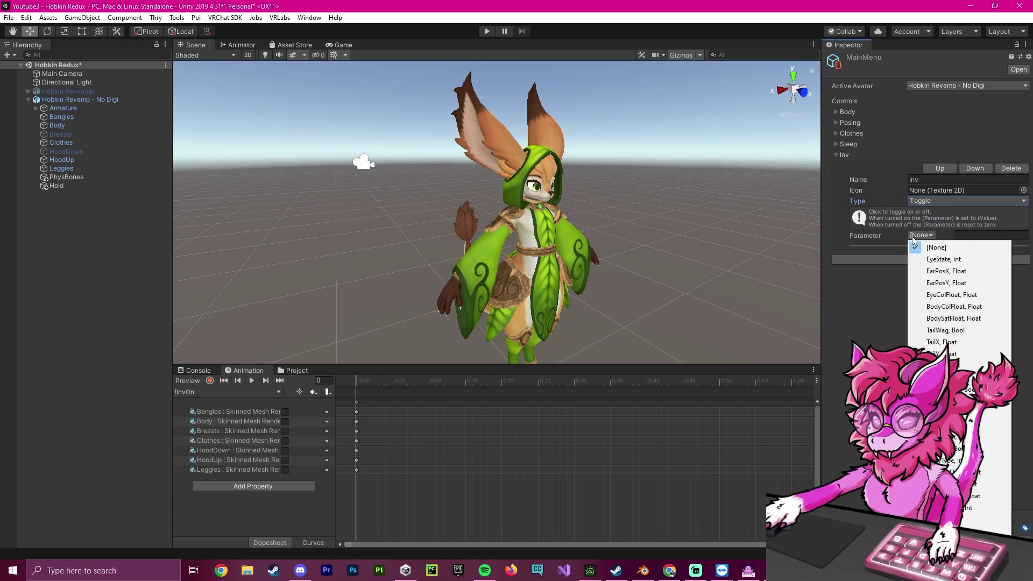
{"action": "left_click", "coordinate": [958, 519]}
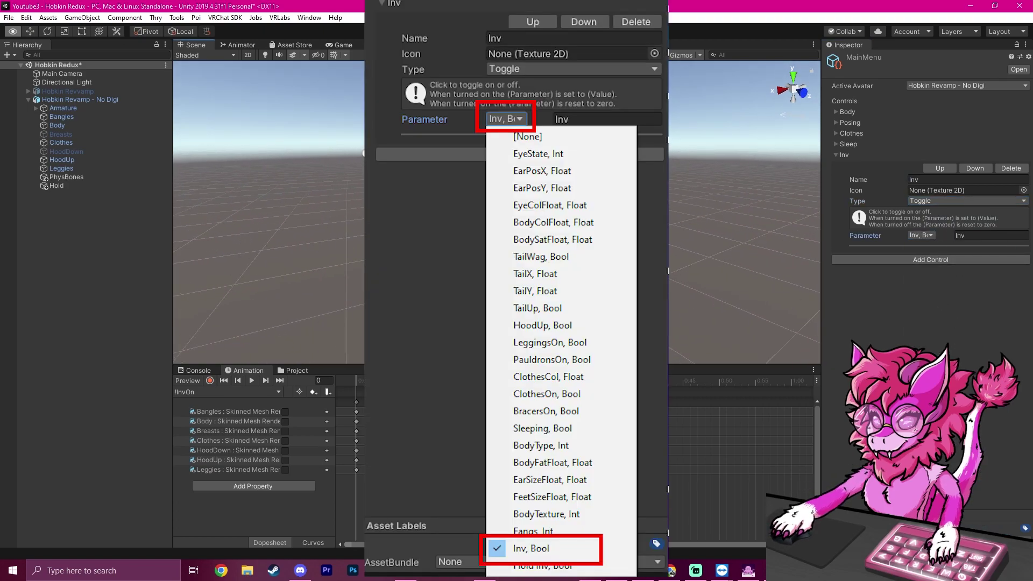
Step: Add the Gesture Manager emulator to the scene and enter play mode with it controlling the avatar
{"action": "left_click", "coordinate": [149, 18]}
{"action": "mouse_move", "coordinate": [183, 17]}
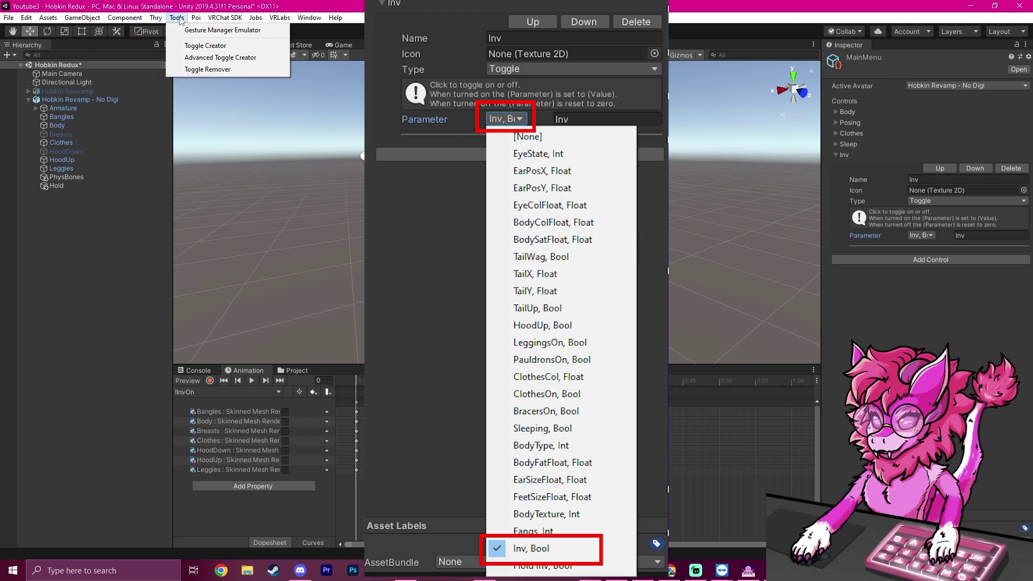
{"action": "left_click", "coordinate": [206, 32]}
{"action": "left_click_drag", "start_coordinate": [67, 83], "coordinate": [53, 102]}
{"action": "left_click", "coordinate": [876, 208]}
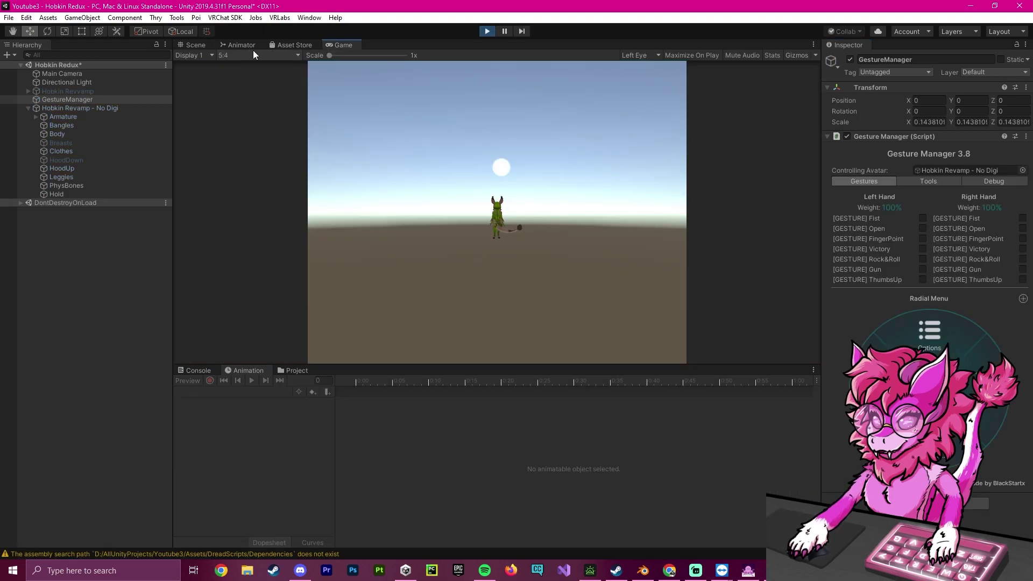
Step: Test the Inv toggle on and off from Gesture Manager's radial menu while viewing the avatar in the scene
{"action": "left_click", "coordinate": [237, 44]}
{"action": "left_click", "coordinate": [195, 45]}
{"action": "right_click_drag", "start_coordinate": [565, 239], "coordinate": [581, 186]}
{"action": "left_click", "coordinate": [975, 380]}
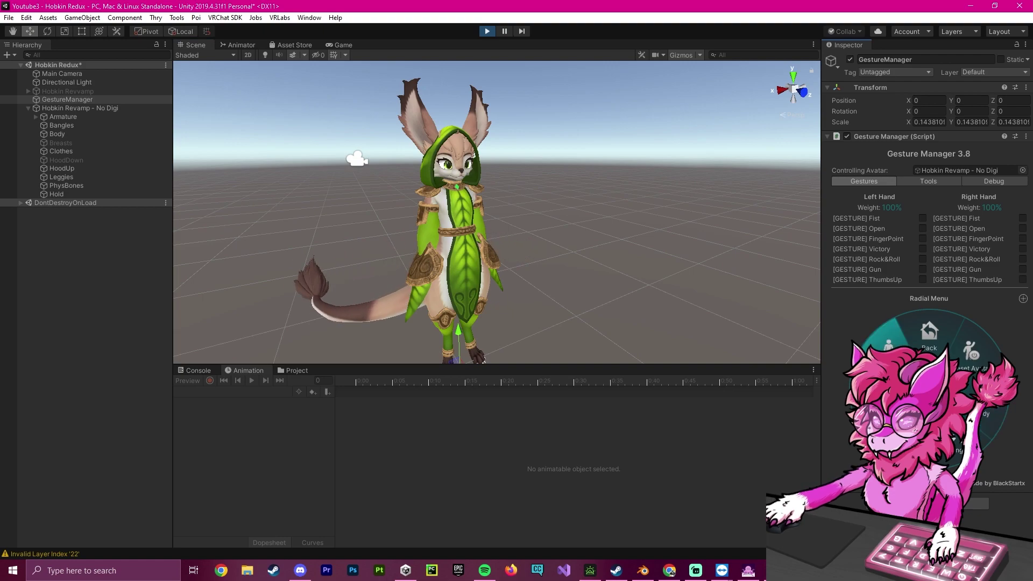
{"action": "left_click", "coordinate": [888, 345]}
{"action": "right_click_drag", "start_coordinate": [653, 257], "coordinate": [651, 260]}
{"action": "key", "text": "s"}
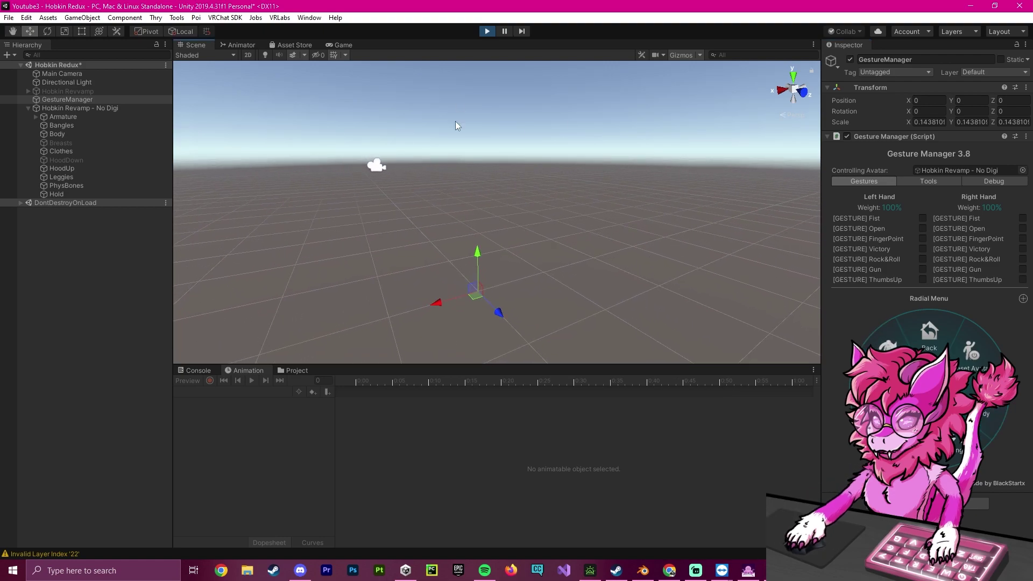
{"action": "right_click_drag", "start_coordinate": [435, 149], "coordinate": [445, 139]}
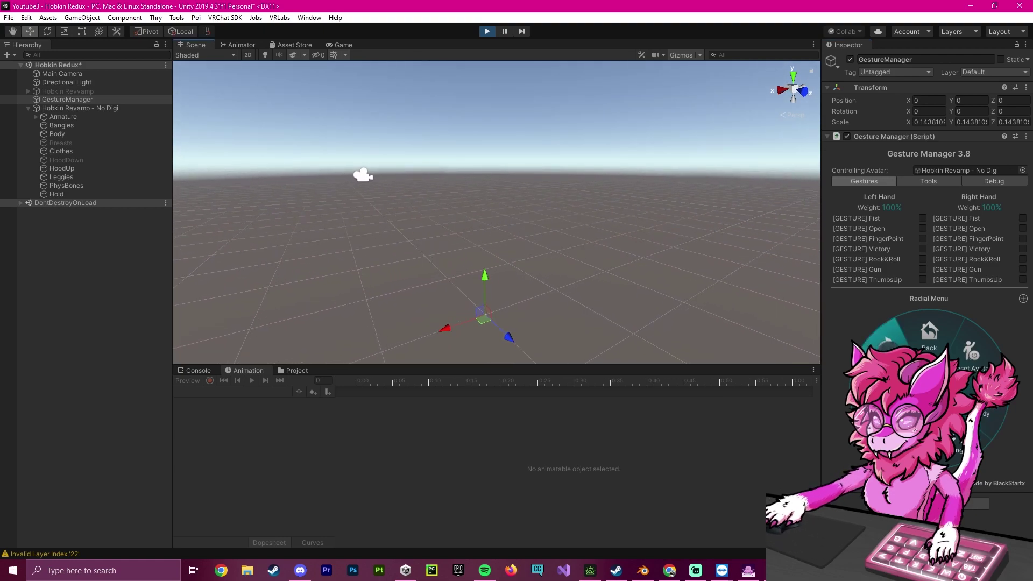
{"action": "scroll", "coordinate": [610, 181], "scroll_direction": "up", "scroll_amount": 5}
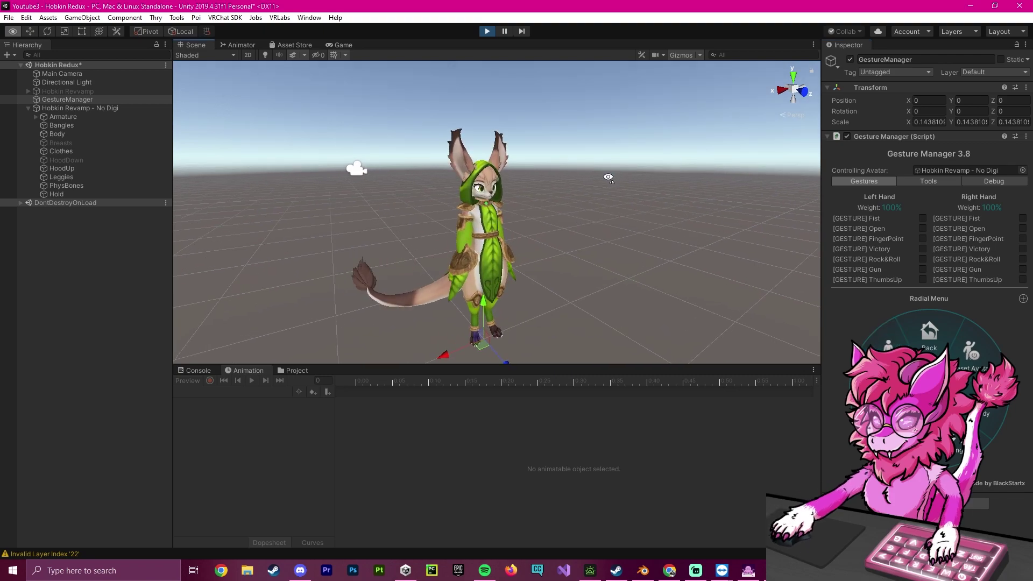
Step: Select the avatar's Hold object and examine its transform, mesh settings and place in the scene
{"action": "left_click", "coordinate": [59, 195]}
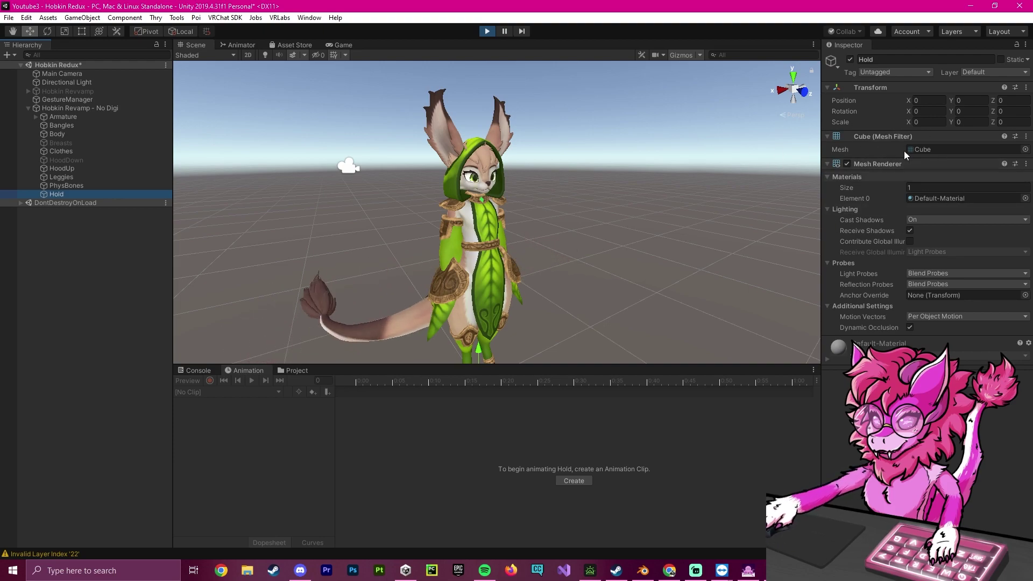
{"action": "key", "text": "s"}
{"action": "right_click_drag", "start_coordinate": [692, 159], "coordinate": [698, 154]}
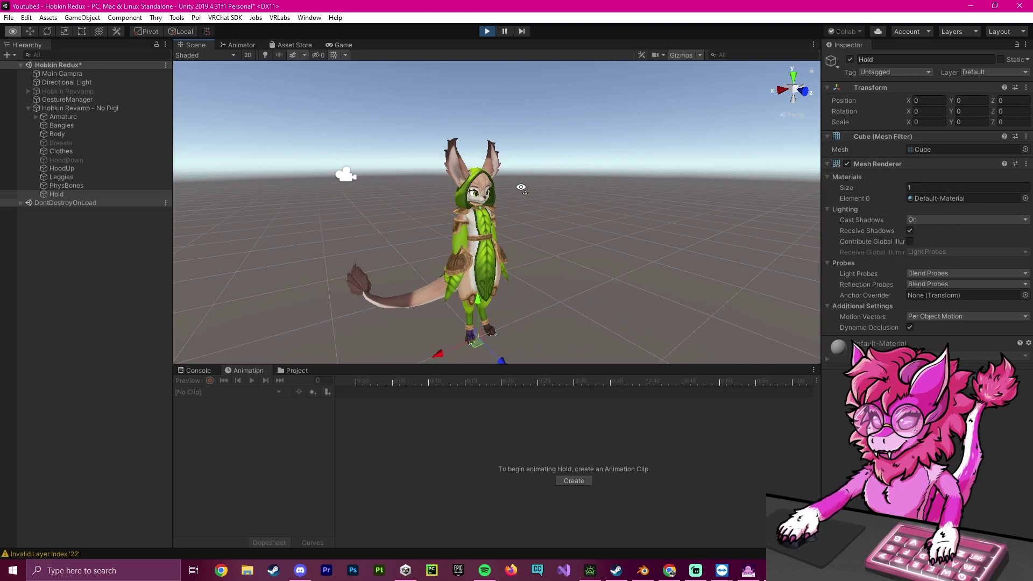
{"action": "right_click_drag", "start_coordinate": [521, 187], "coordinate": [527, 186]}
{"action": "key", "text": "w"}
{"action": "key", "text": "s"}
{"action": "right_click_drag", "start_coordinate": [630, 196], "coordinate": [608, 199]}
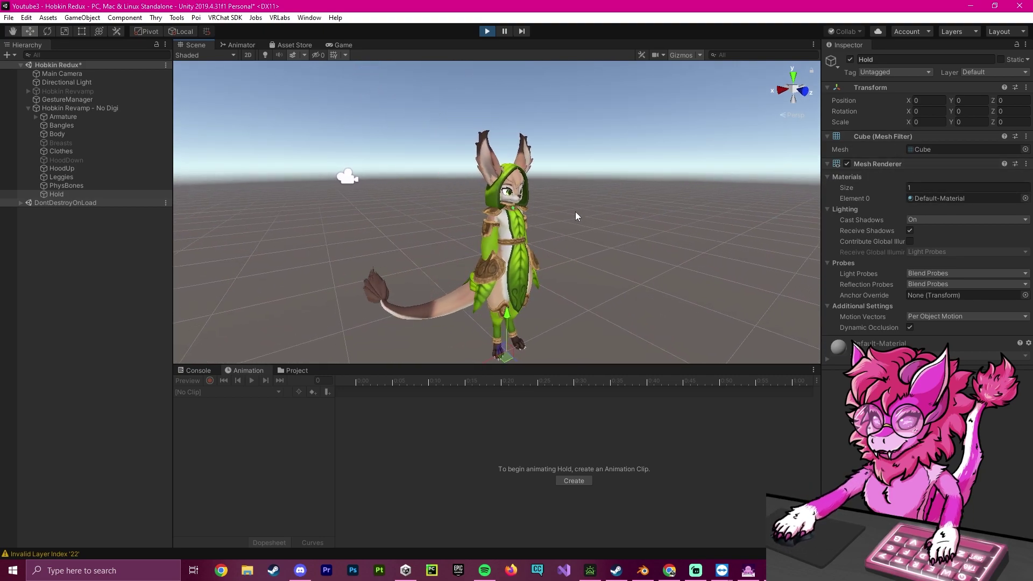
{"action": "scroll", "coordinate": [542, 289], "scroll_direction": "down", "scroll_amount": 2}
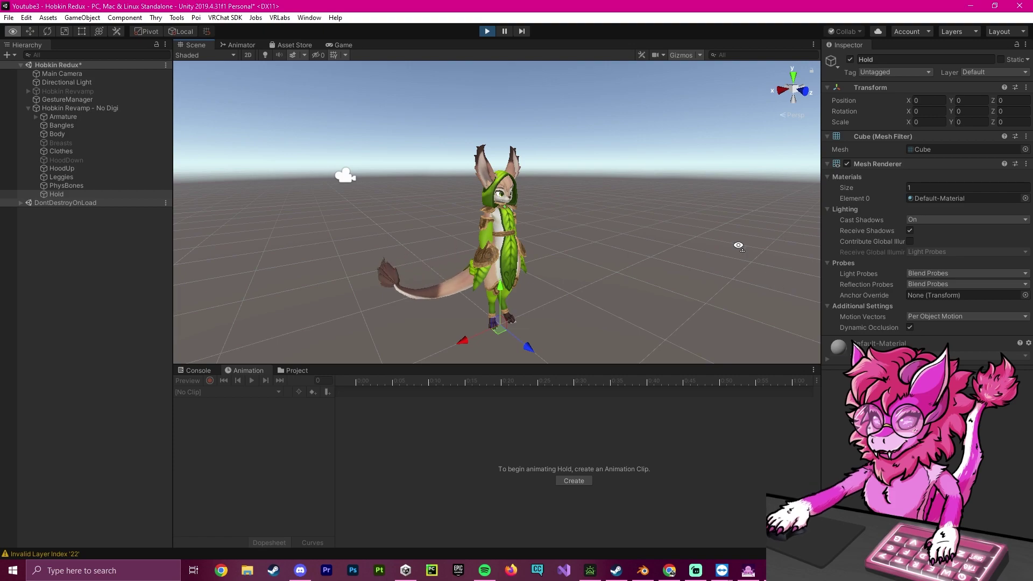
{"action": "right_click_drag", "start_coordinate": [738, 246], "coordinate": [737, 252]}
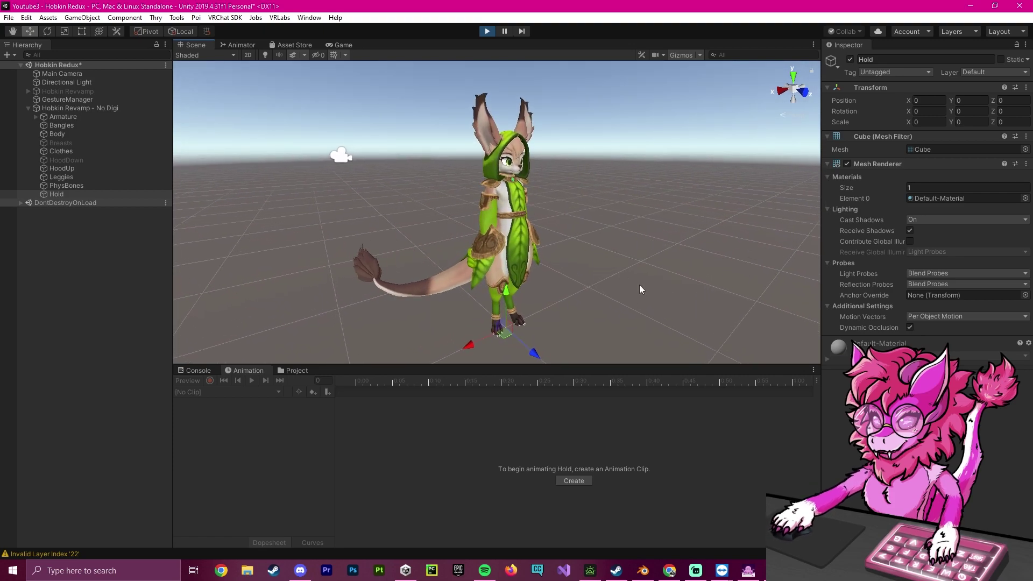
{"action": "scroll", "coordinate": [738, 209], "scroll_direction": "up", "scroll_amount": 2}
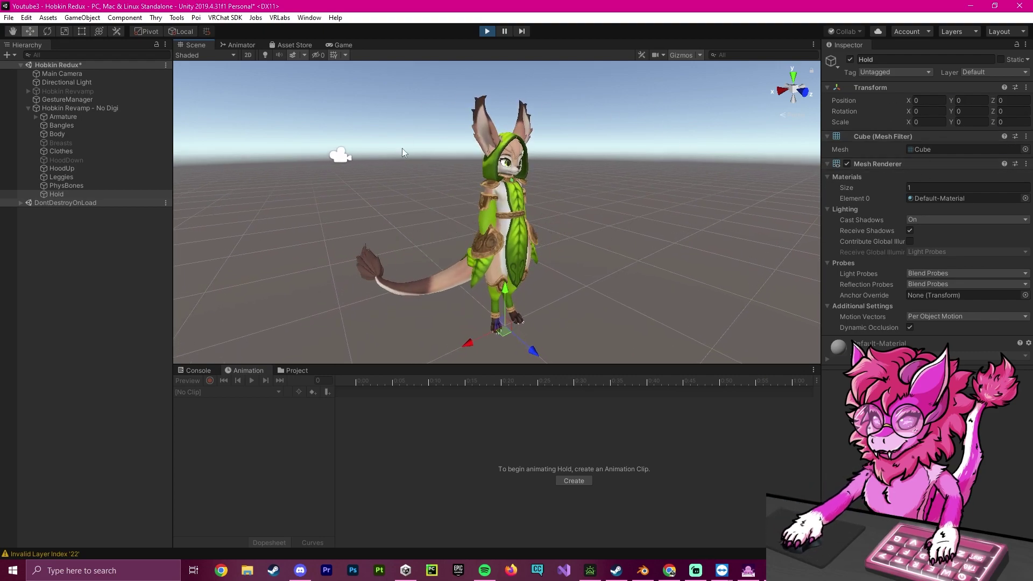
{"action": "scroll", "coordinate": [593, 205], "scroll_direction": "up", "scroll_amount": 7}
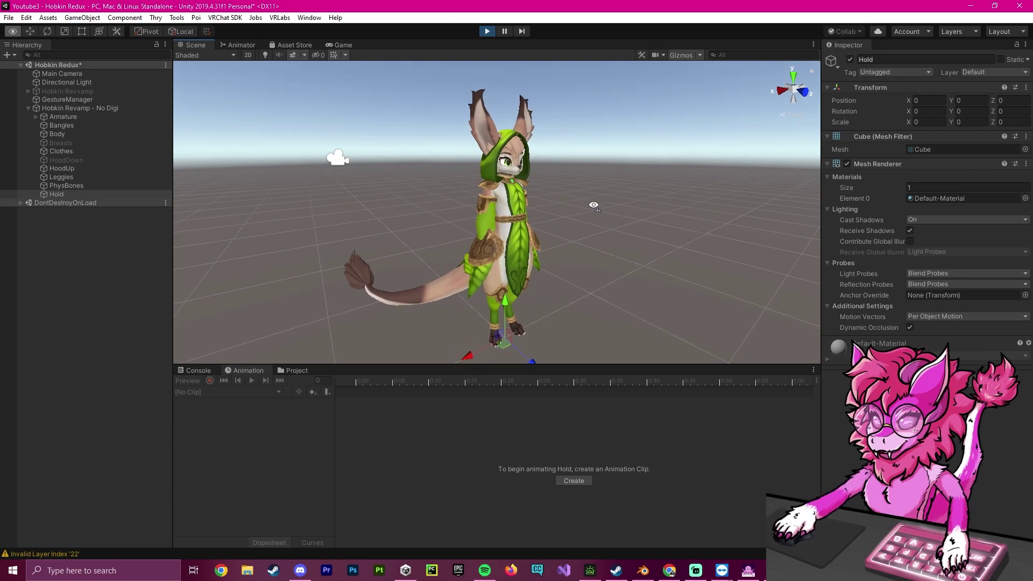
{"action": "left_click", "coordinate": [528, 191]}
{"action": "scroll", "coordinate": [595, 189], "scroll_direction": "down", "scroll_amount": 5}
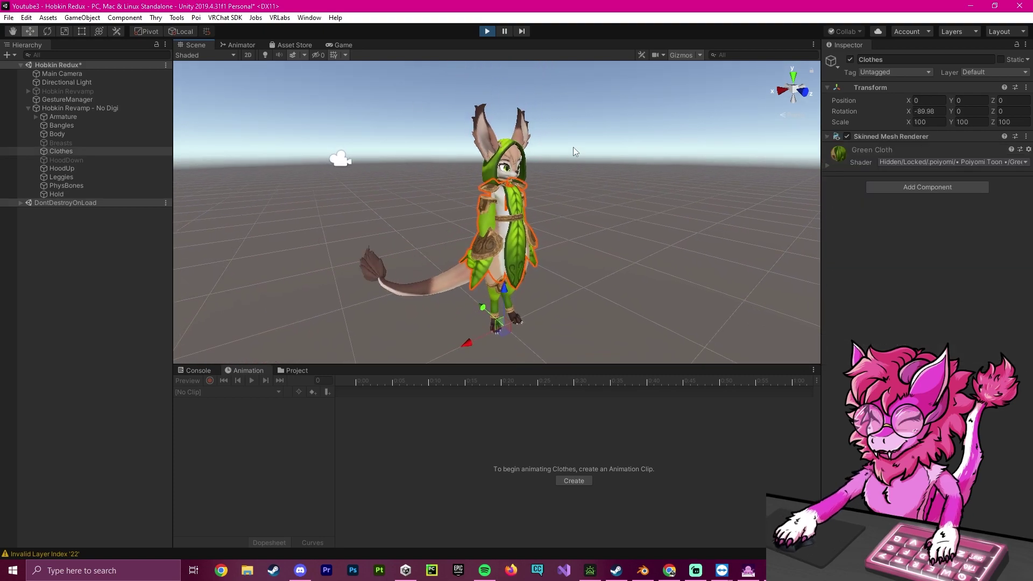
{"action": "scroll", "coordinate": [437, 263], "scroll_direction": "down", "scroll_amount": 3}
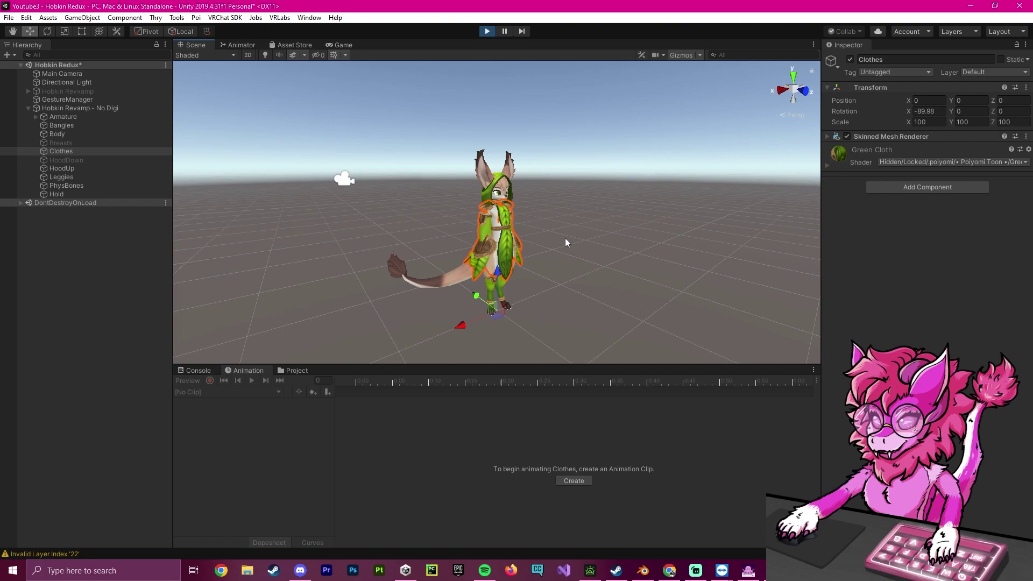
{"action": "left_click", "coordinate": [584, 233]}
{"action": "scroll", "coordinate": [591, 245], "scroll_direction": "up", "scroll_amount": 4}
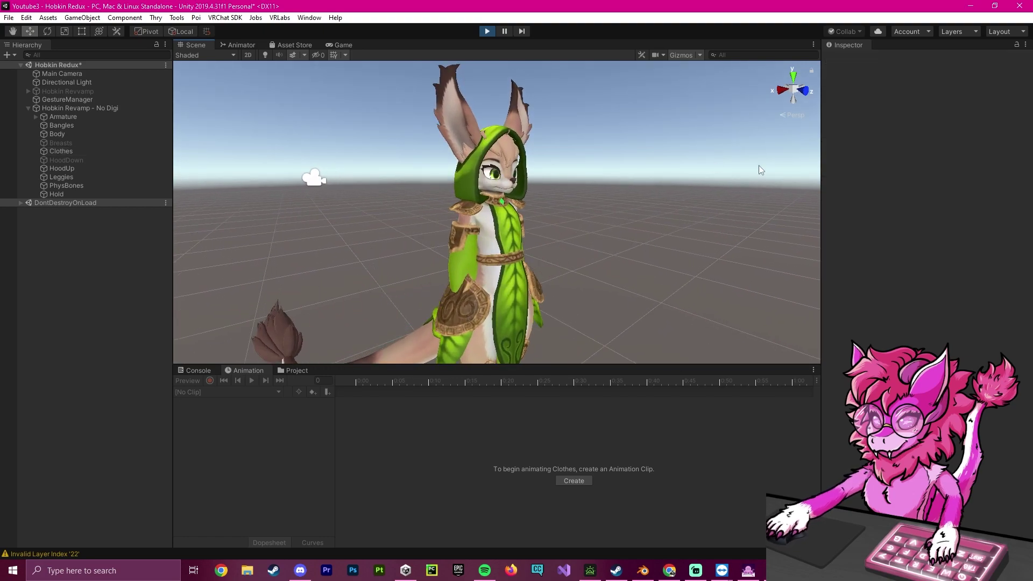
{"action": "scroll", "coordinate": [600, 253], "scroll_direction": "down", "scroll_amount": 4}
{"action": "mouse_move", "coordinate": [625, 261]}
{"action": "right_mouse_down"}
{"action": "mouse_move", "coordinate": [626, 277]}
{"action": "mouse_move", "coordinate": [640, 255]}
{"action": "right_mouse_up"}
Step: Switch to VRChat and make the Hobkin avatar invisible by turning on its Inv toggle while facing the mirror
{"action": "key", "text": "s"}
{"action": "key", "text": "w"}
{"action": "key", "text": "s"}
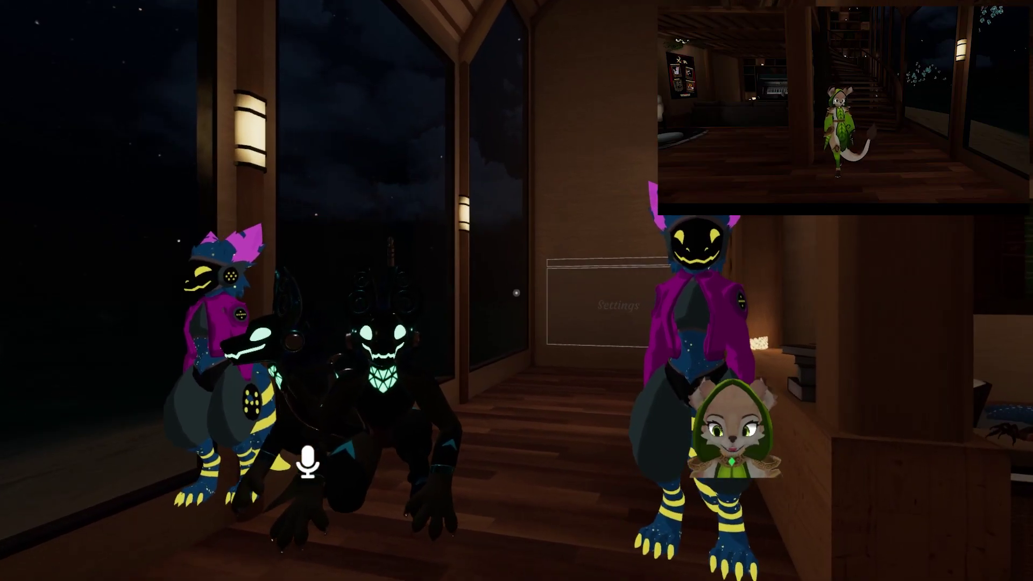
{"action": "key", "text": "r"}
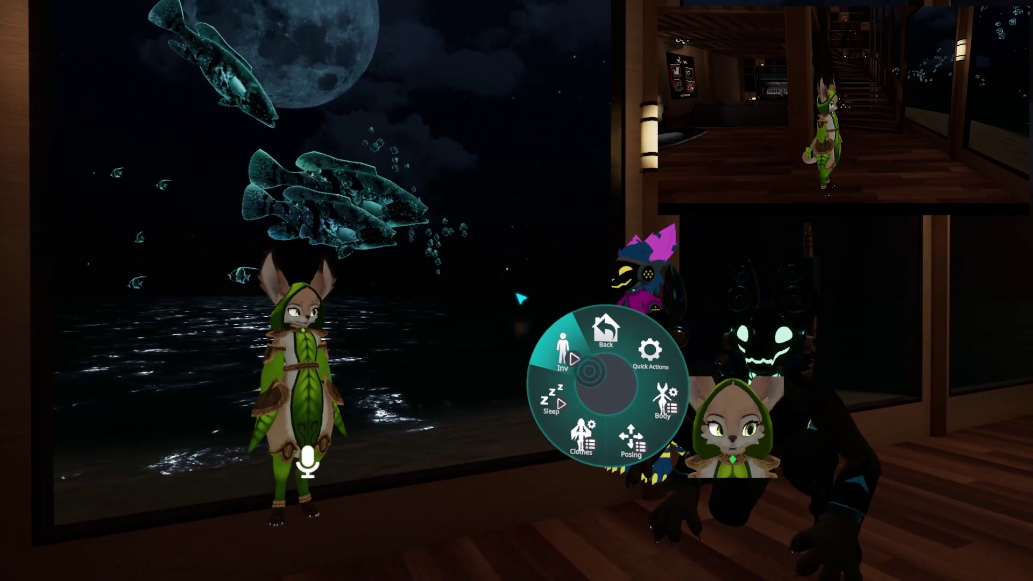
{"action": "left_click", "coordinate": [570, 356]}
{"action": "key", "text": "r"}
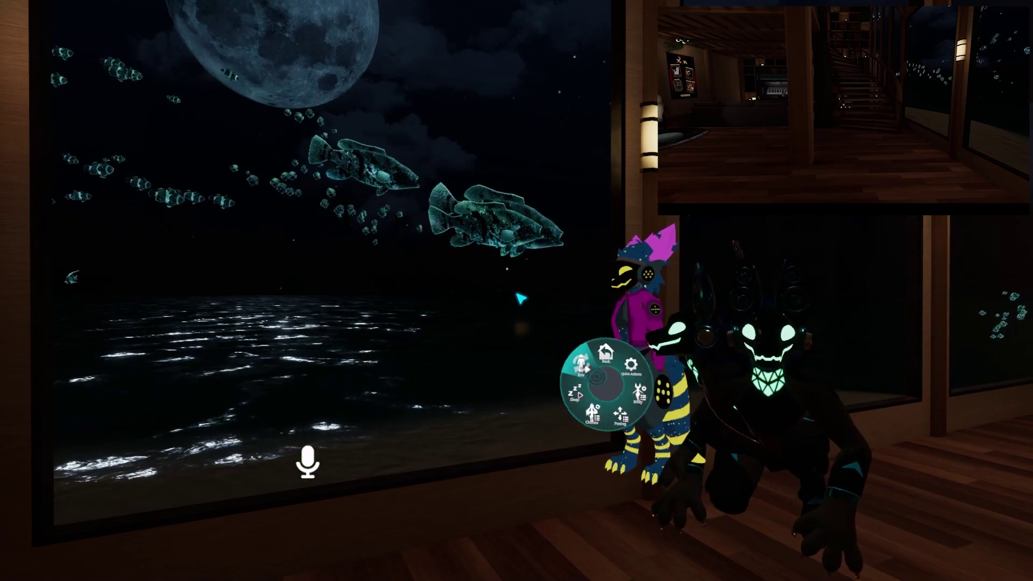
{"action": "key", "text": "w"}
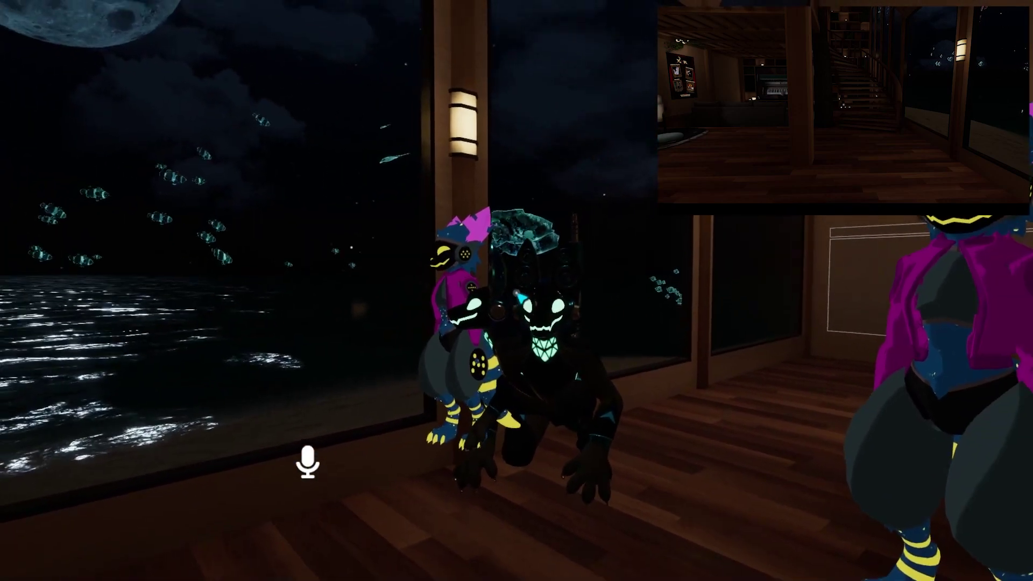
Step: Turn the Inv toggle off to make the avatar visible again in the mirror and camera view
{"action": "key", "text": "r"}
{"action": "key", "text": "r"}
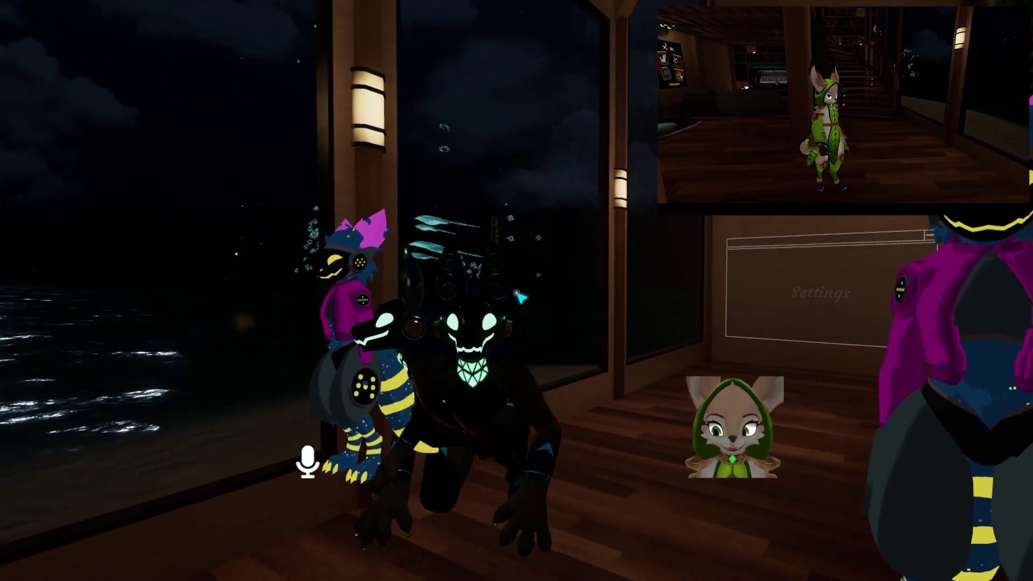
{"action": "key", "text": "r"}
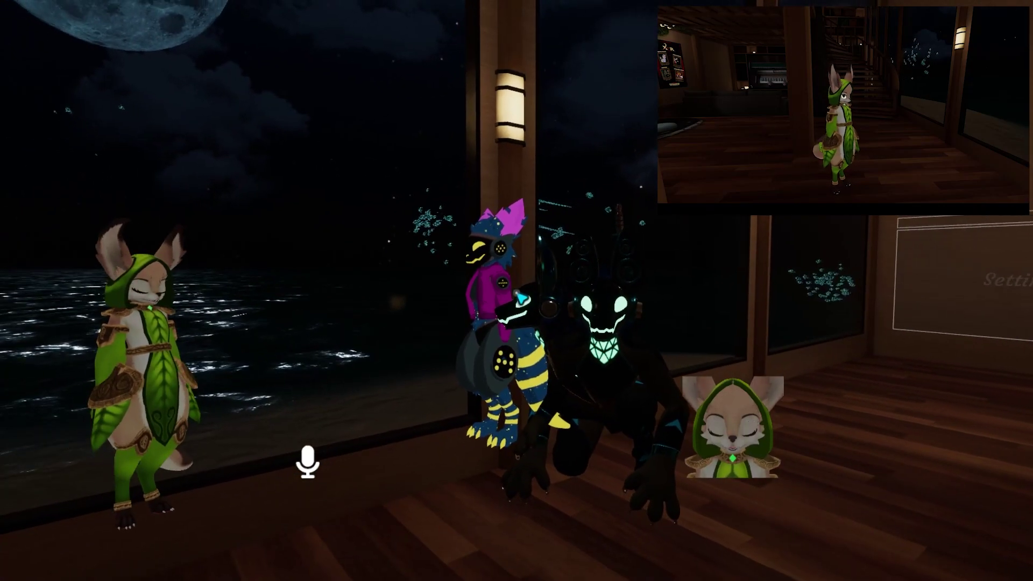
Step: Repeat the in-game test by switching the avatar's Inv toggle on and off again
{"action": "key", "text": "r"}
{"action": "left_click", "coordinate": [562, 352]}
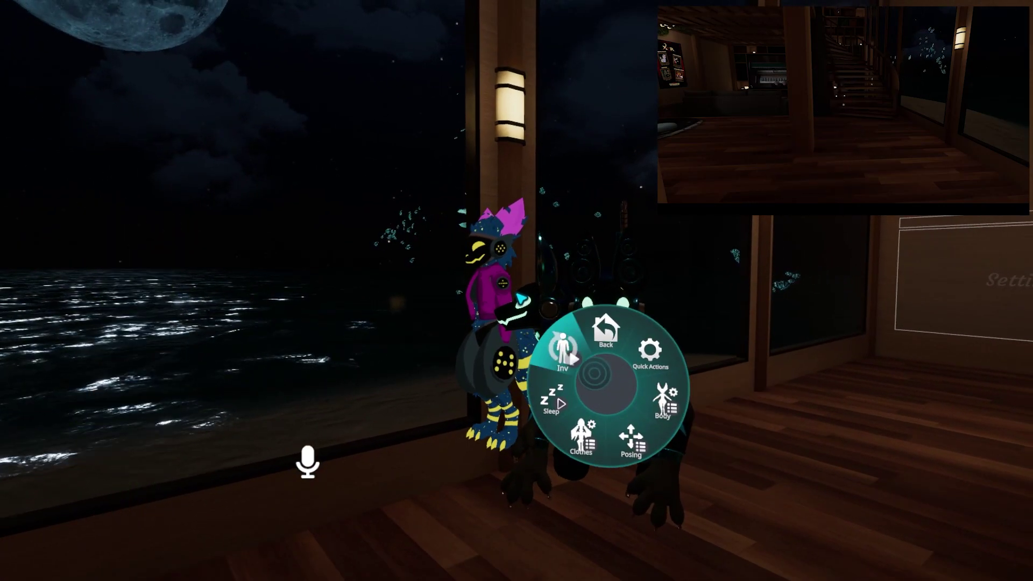
{"action": "key", "text": "r"}
{"action": "key", "text": "r"}
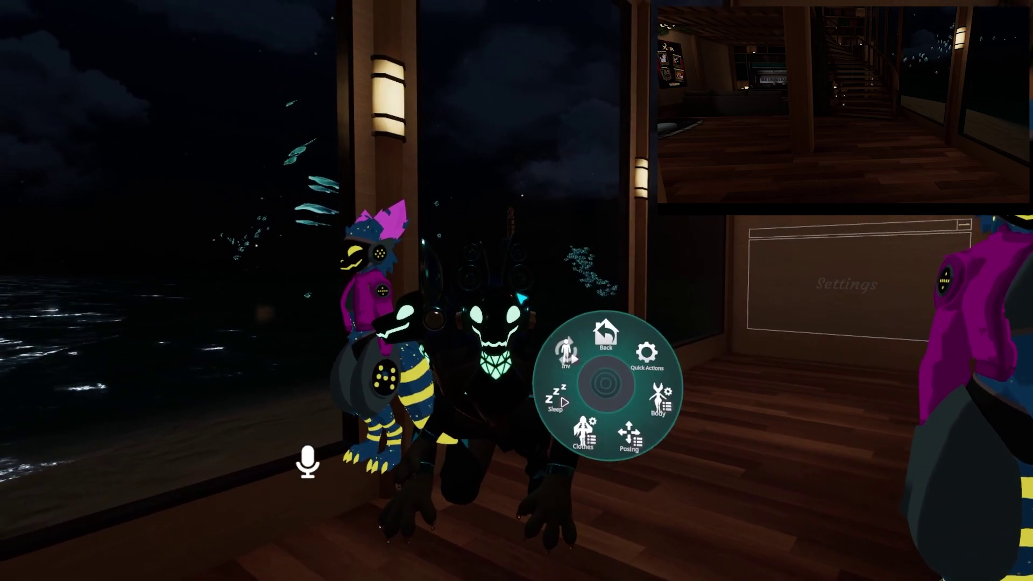
{"action": "key", "text": "r"}
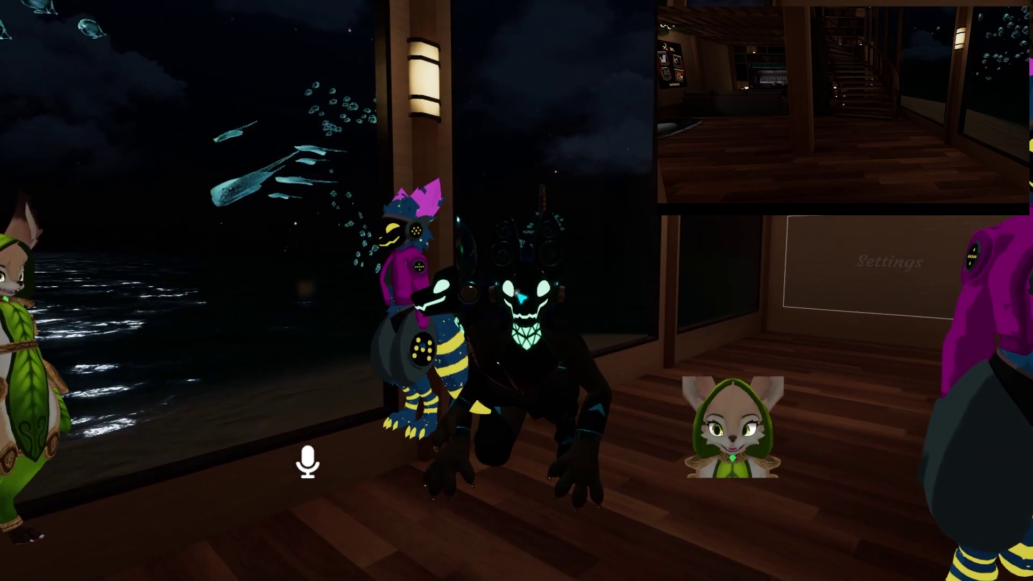
Step: Reset the avatar through the Quick Actions of its expressions
{"action": "key", "text": "r"}
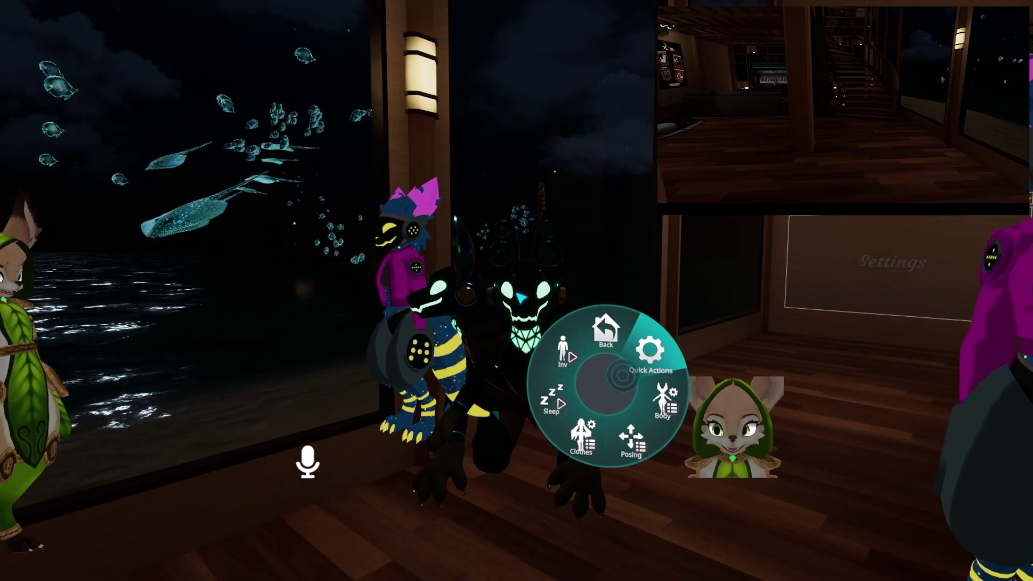
{"action": "left_click", "coordinate": [625, 375]}
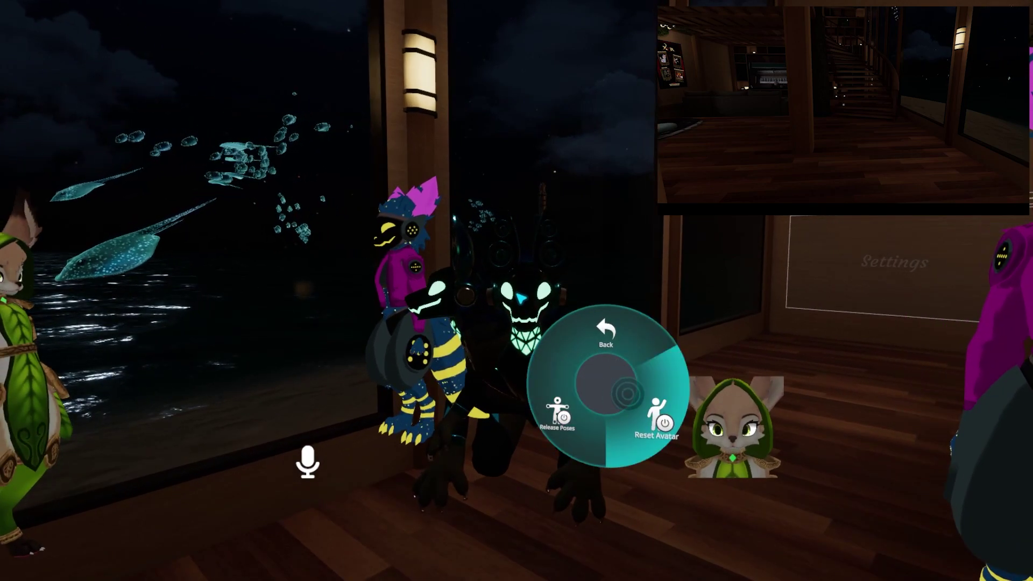
{"action": "key", "text": "r"}
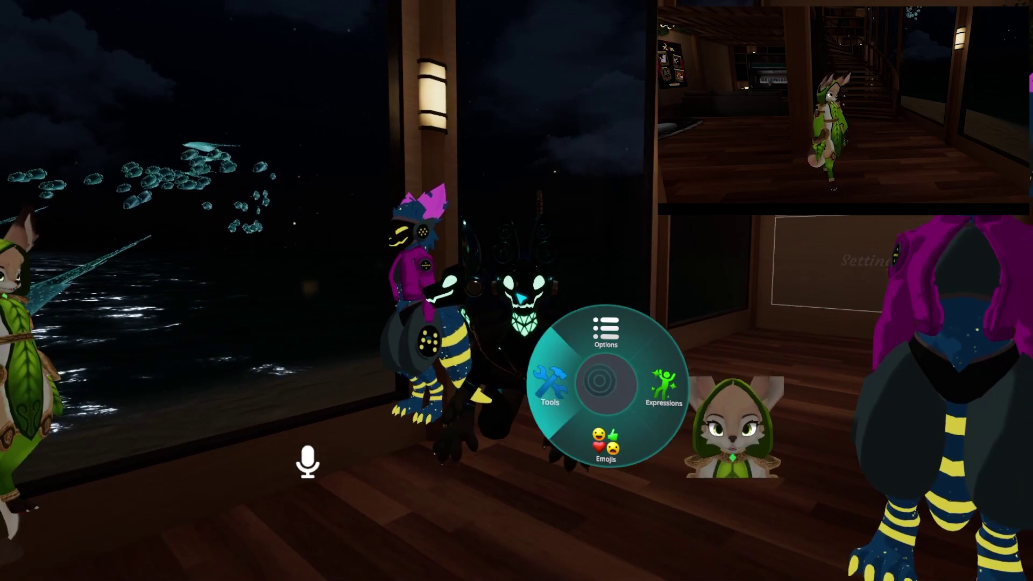
Step: Review the Release Poses and Reset Avatar quick actions, return to the avatar's main expressions, and close the radial menu
{"action": "left_click", "coordinate": [521, 298]}
{"action": "key", "text": "r"}
{"action": "key", "text": "r"}
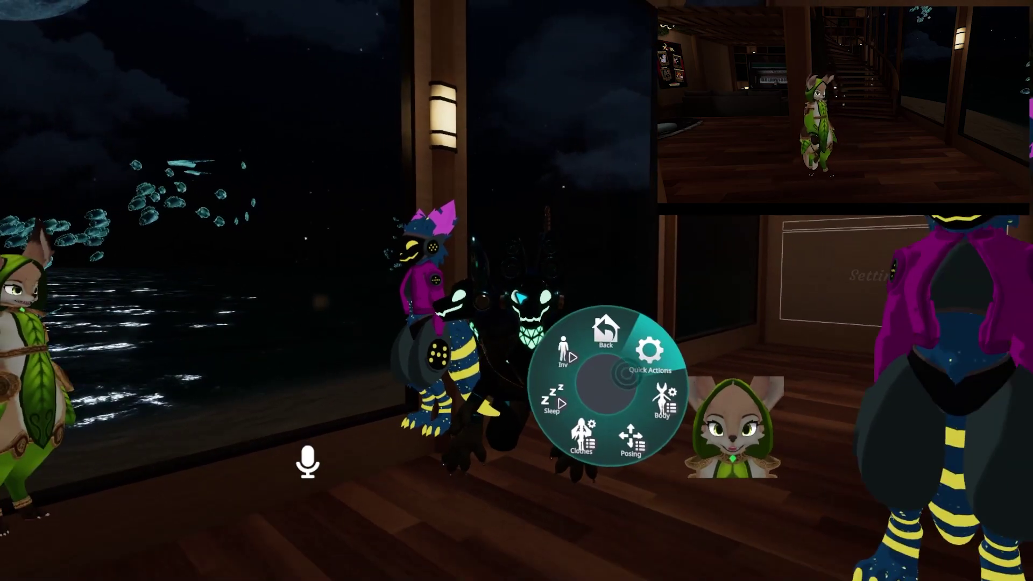
{"action": "left_click", "coordinate": [620, 373]}
{"action": "left_click", "coordinate": [618, 382]}
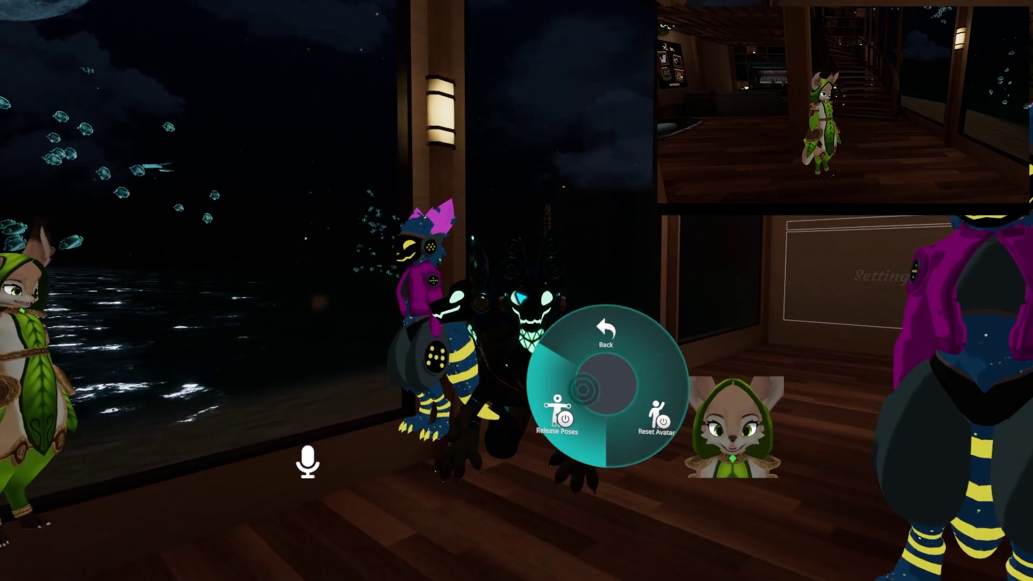
{"action": "left_click", "coordinate": [605, 367]}
{"action": "left_click", "coordinate": [624, 389]}
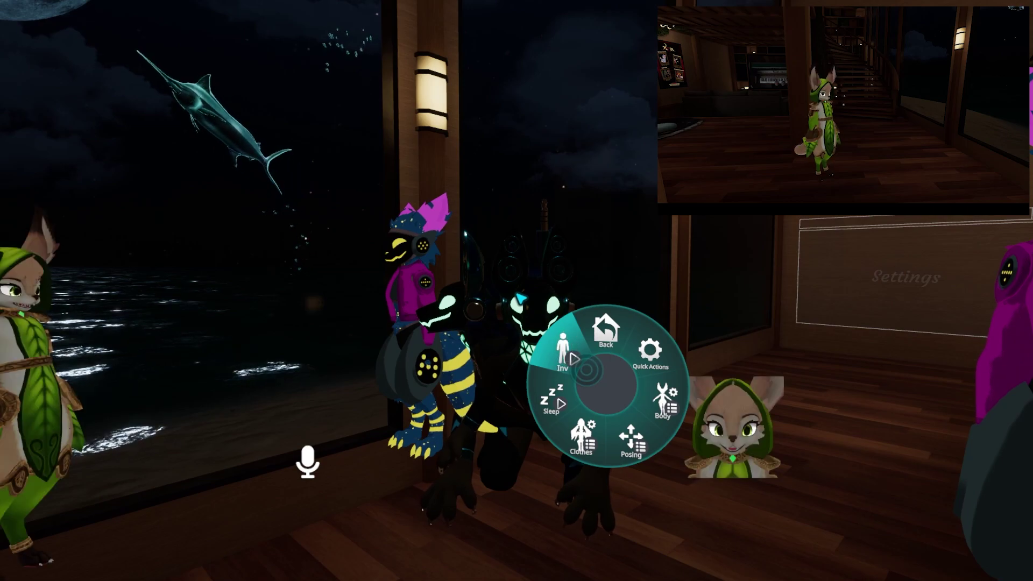
{"action": "key", "text": "r"}
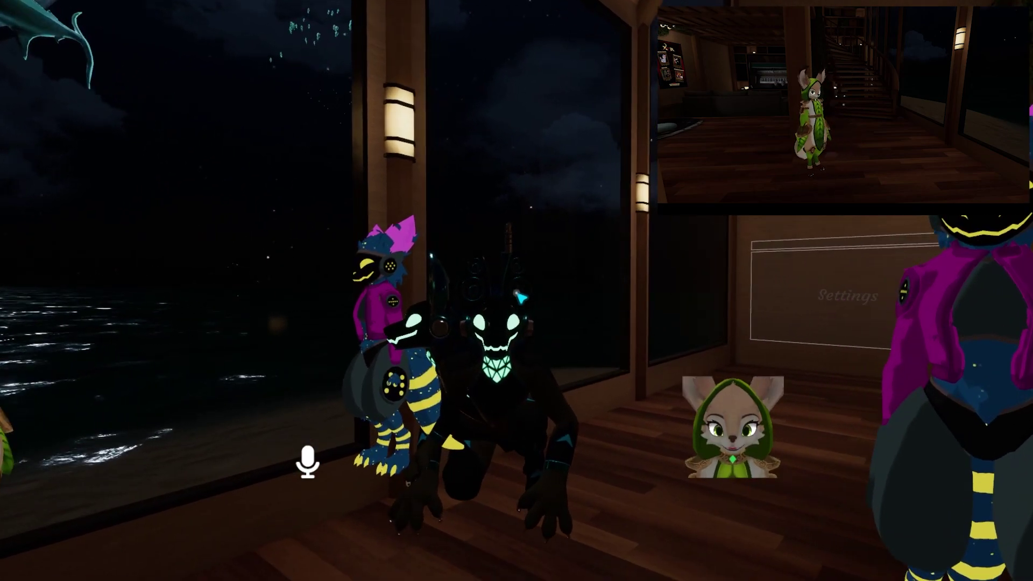